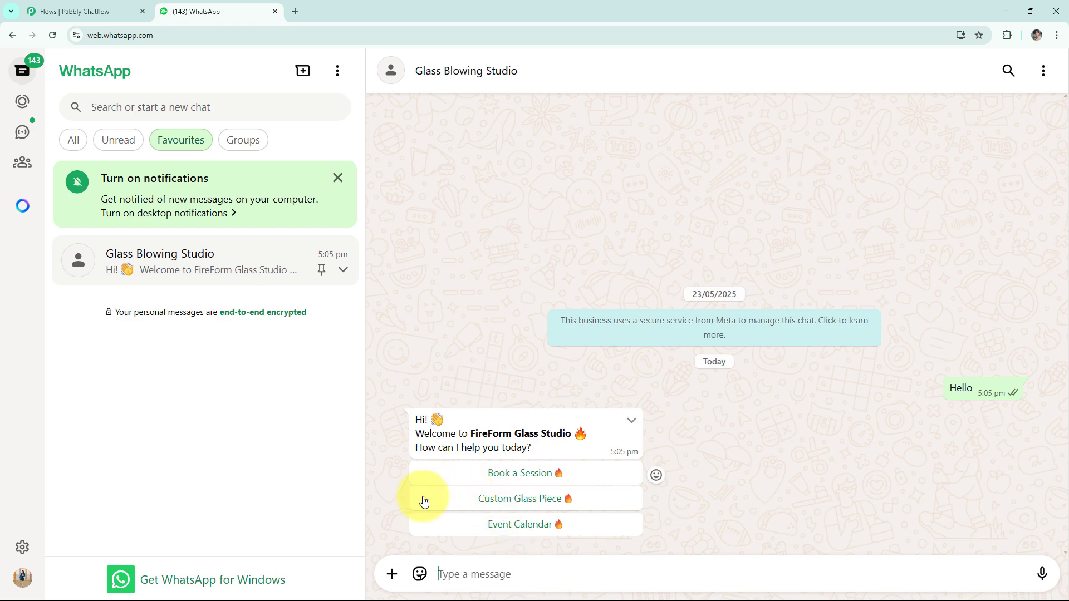
Choose Book a Session in the Glass Blowing Studio chat and reply with date 25/05/25 and 5 participants.
{"action": "left_click", "coordinate": [465, 481]}
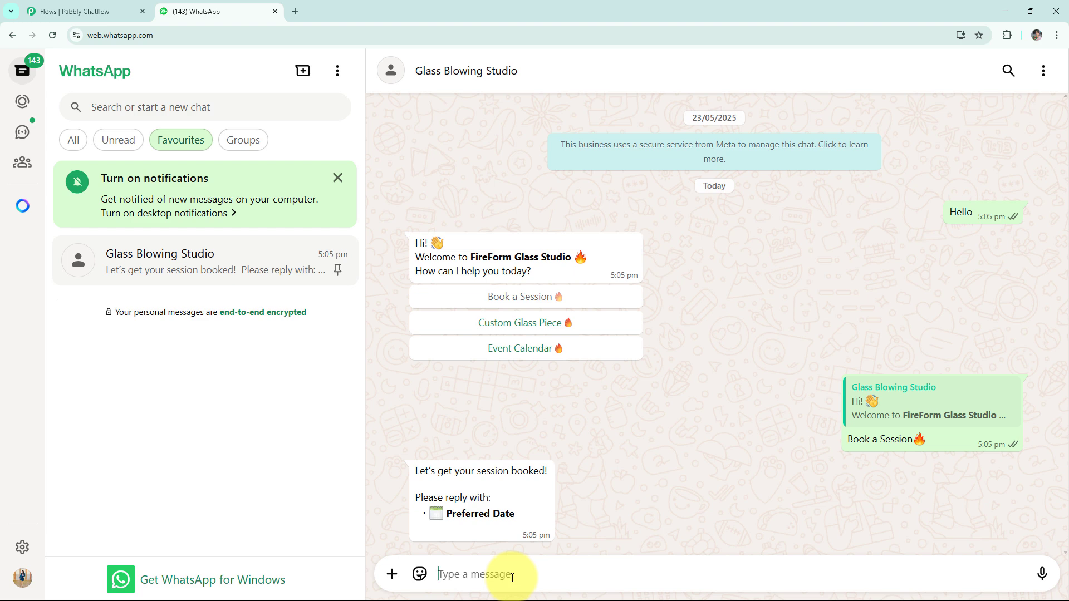
{"action": "type", "text": "25/05/25"}
{"action": "key", "text": "Return"}
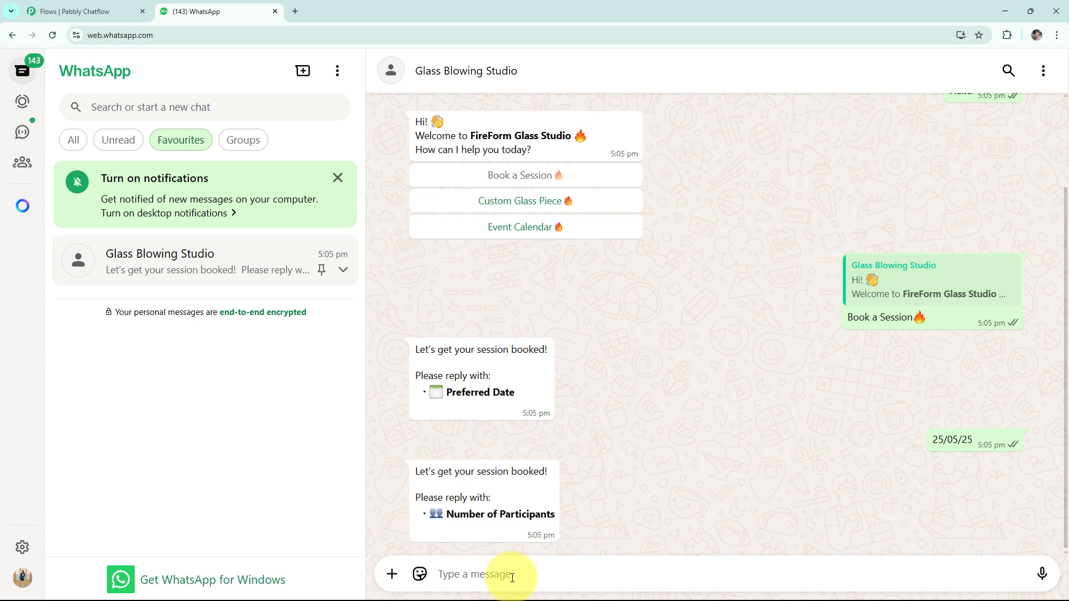
{"action": "type", "text": "5"}
{"action": "key", "text": "Return"}
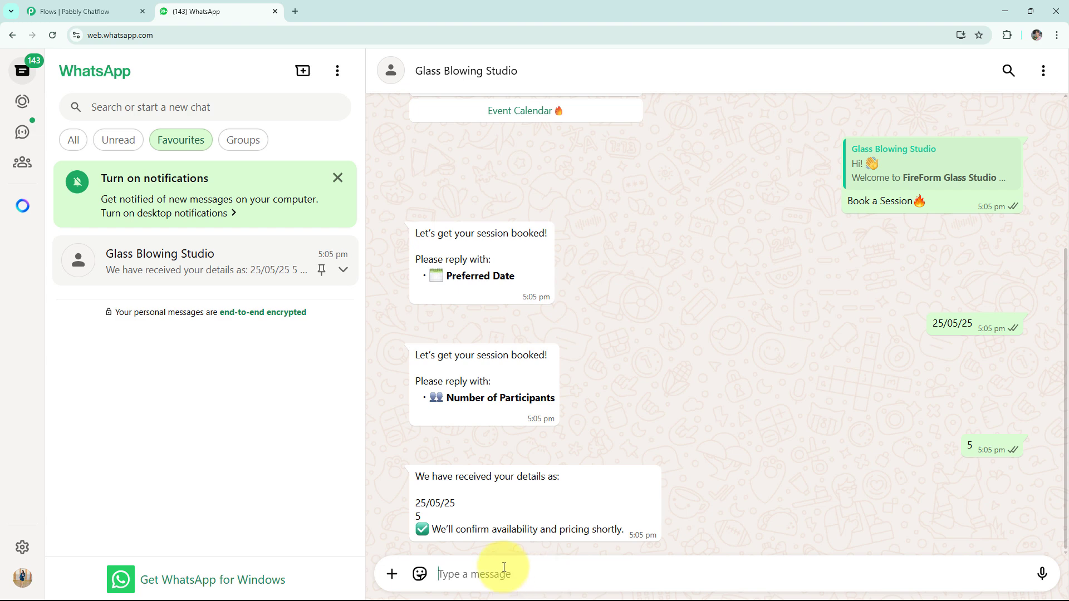
Choose Custom Glass Piece from the welcome message and send a reference photo of coloured glass vases.
{"action": "scroll", "coordinate": [574, 460], "scroll_direction": "up", "scroll_amount": 2}
{"action": "left_click", "coordinate": [511, 196]}
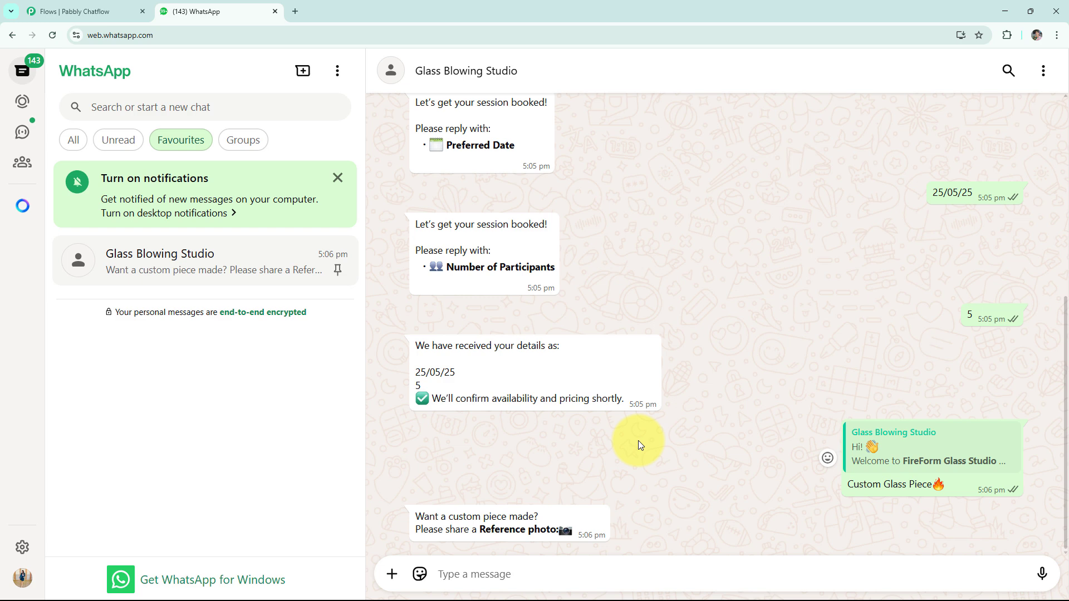
{"action": "left_click_drag", "start_coordinate": [639, 440], "coordinate": [610, 419]}
{"action": "left_click", "coordinate": [1038, 561]}
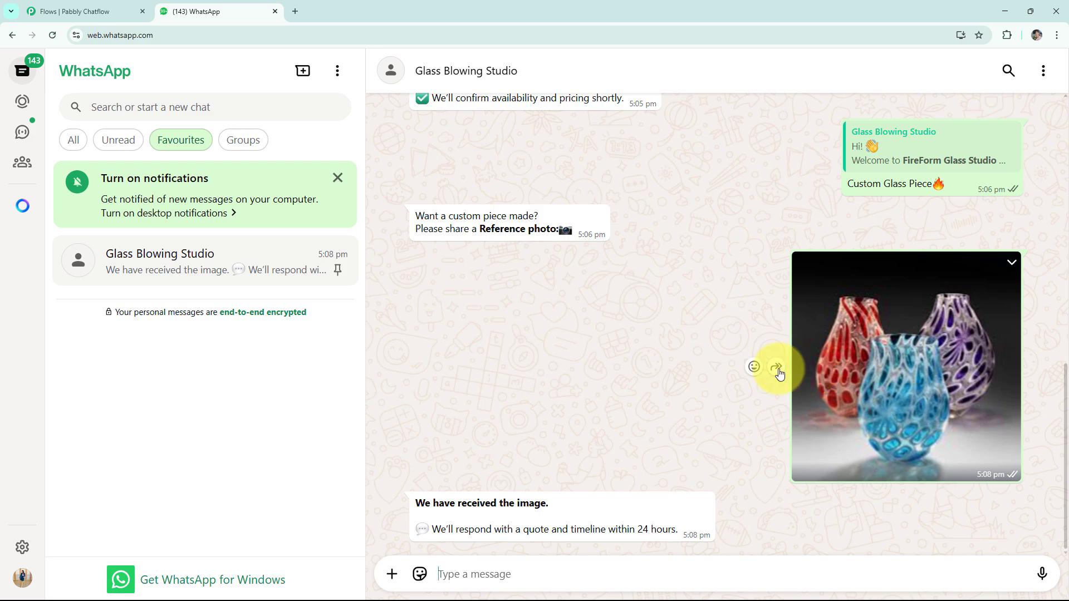
Request the Event Calendar from the chatbot's welcome message.
{"action": "scroll", "coordinate": [758, 347], "scroll_direction": "up", "scroll_amount": 10}
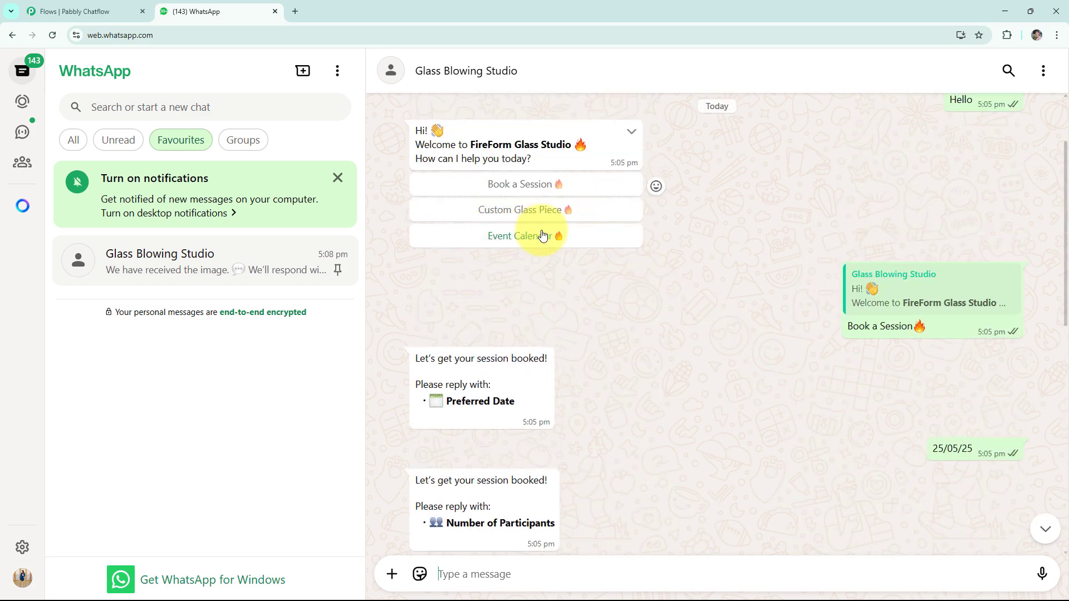
{"action": "left_click", "coordinate": [552, 235]}
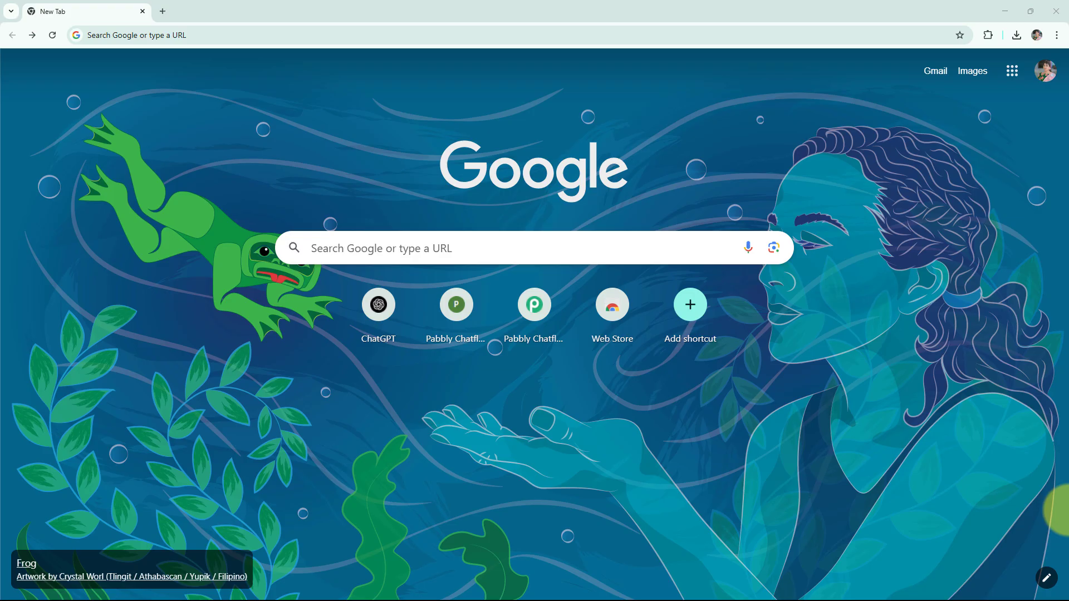
Go to pabbly.com/chatflow in the browser, sign in and access the Pabbly Chatflow app.
{"action": "left_click", "coordinate": [179, 40]}
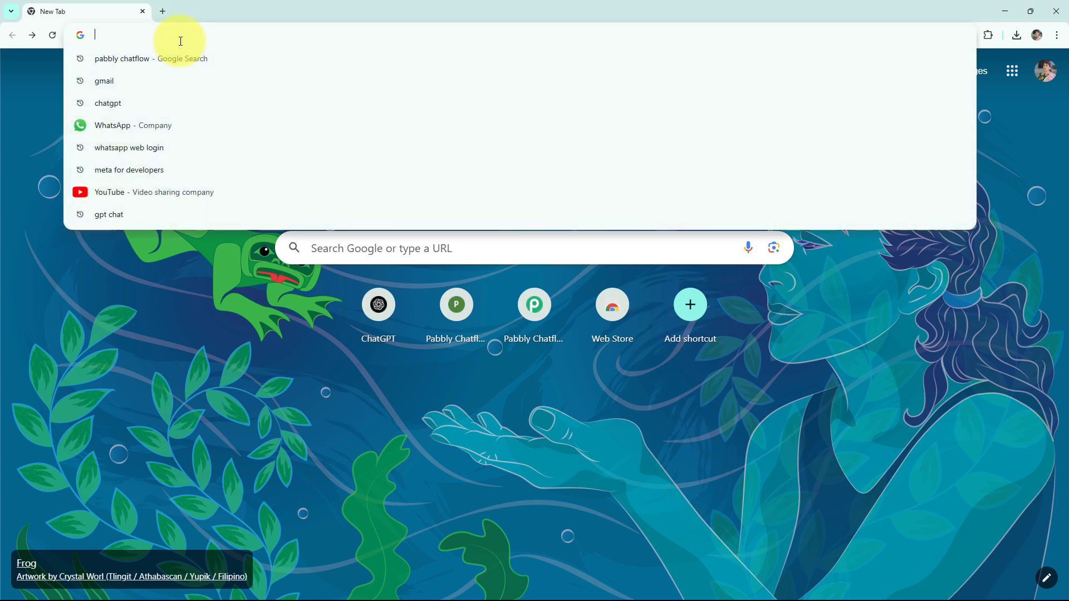
{"action": "type", "text": "pabbly.com/chatflow"}
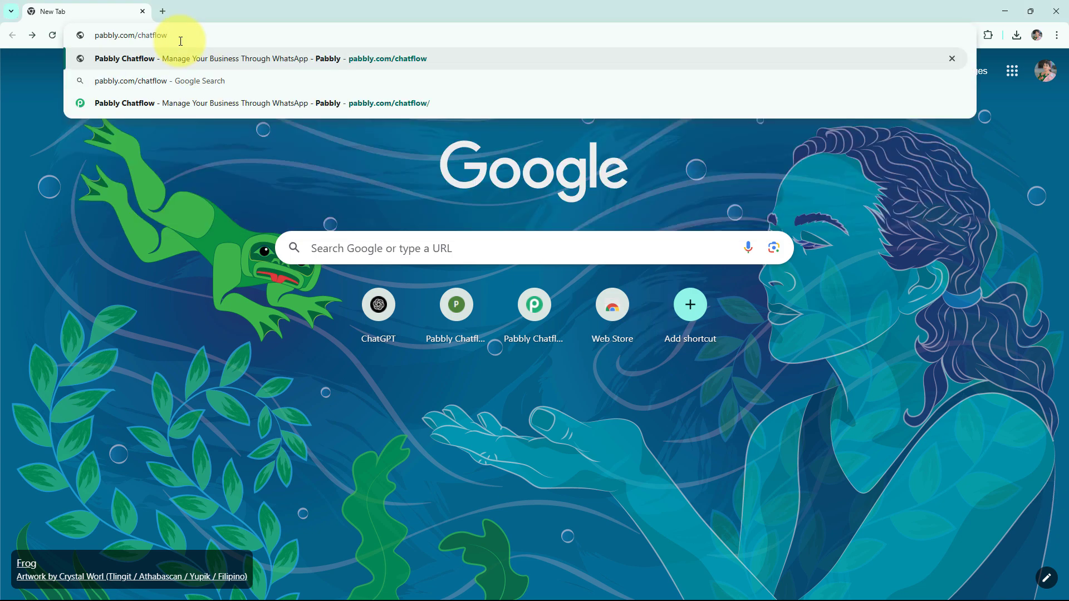
{"action": "key", "text": "Return"}
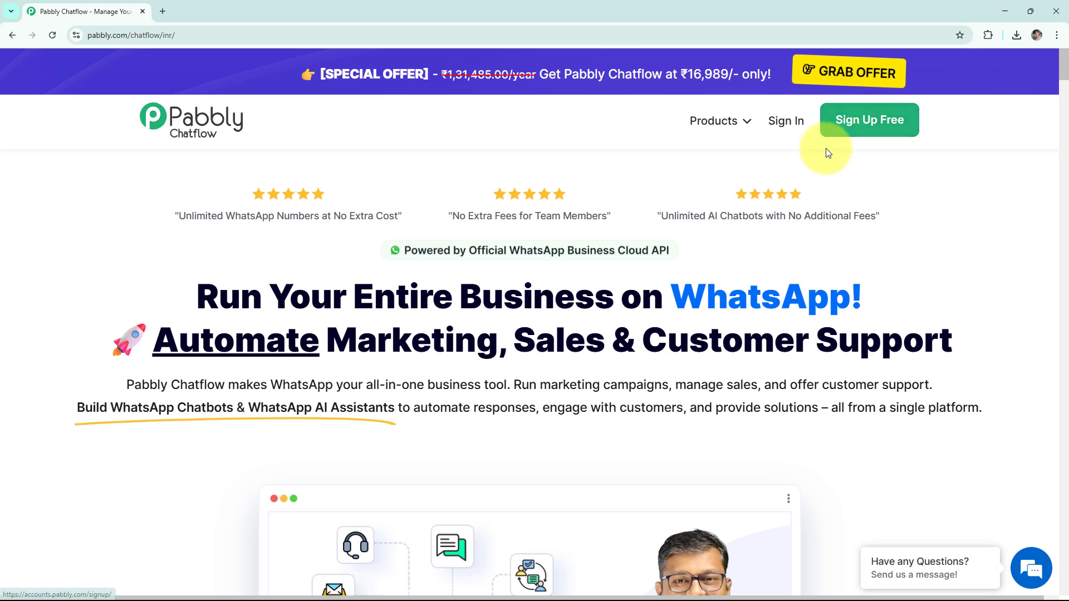
{"action": "left_click", "coordinate": [788, 130]}
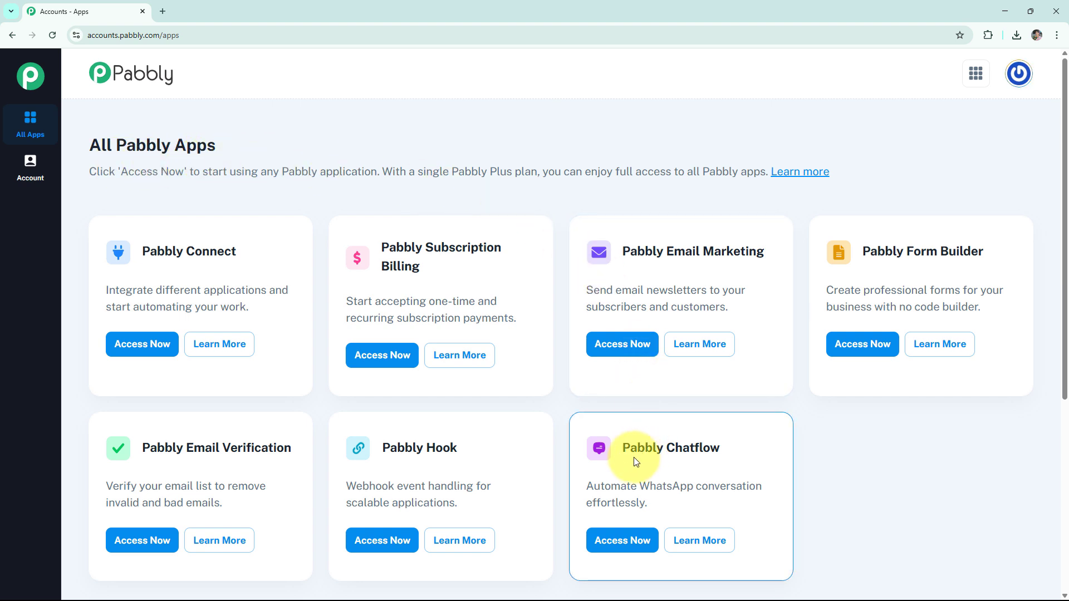
{"action": "left_click", "coordinate": [621, 541]}
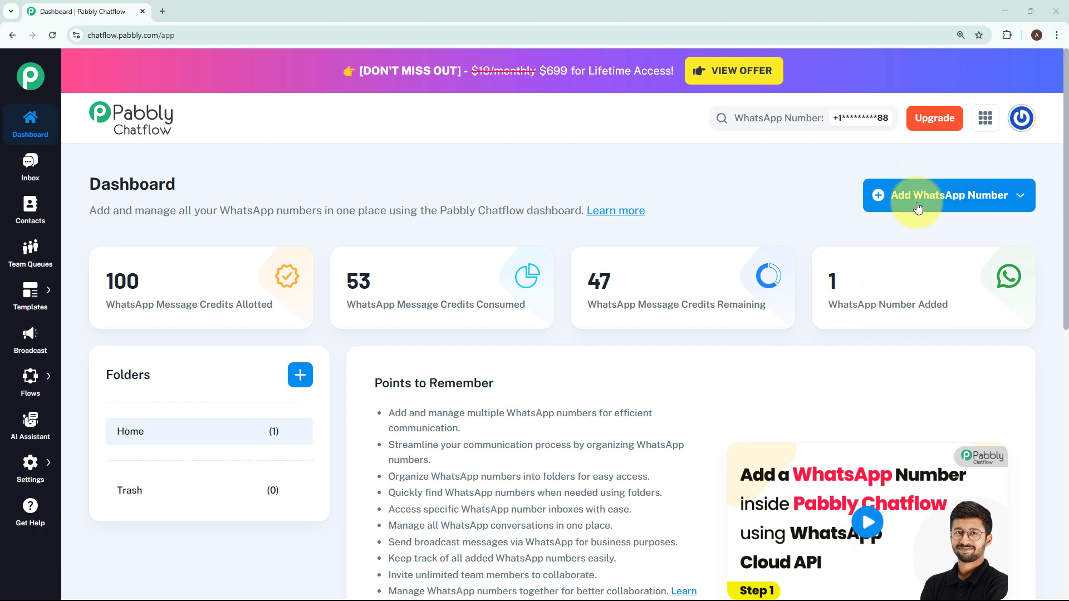
Examine the details required to add a WhatsApp number through Manual Token Connect, without submitting anything.
{"action": "left_click", "coordinate": [906, 206]}
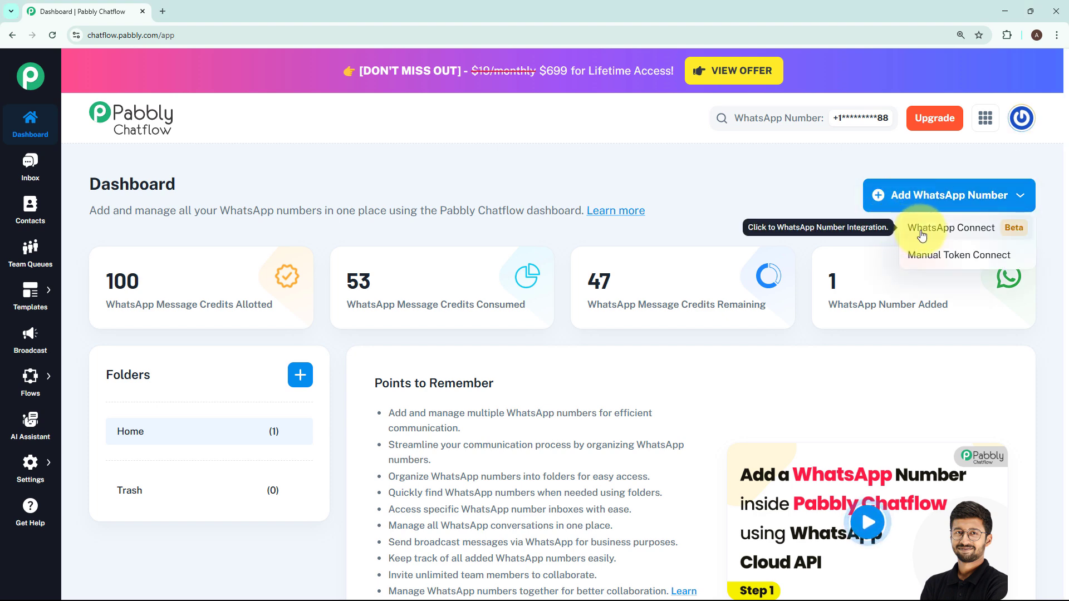
{"action": "left_click", "coordinate": [933, 264]}
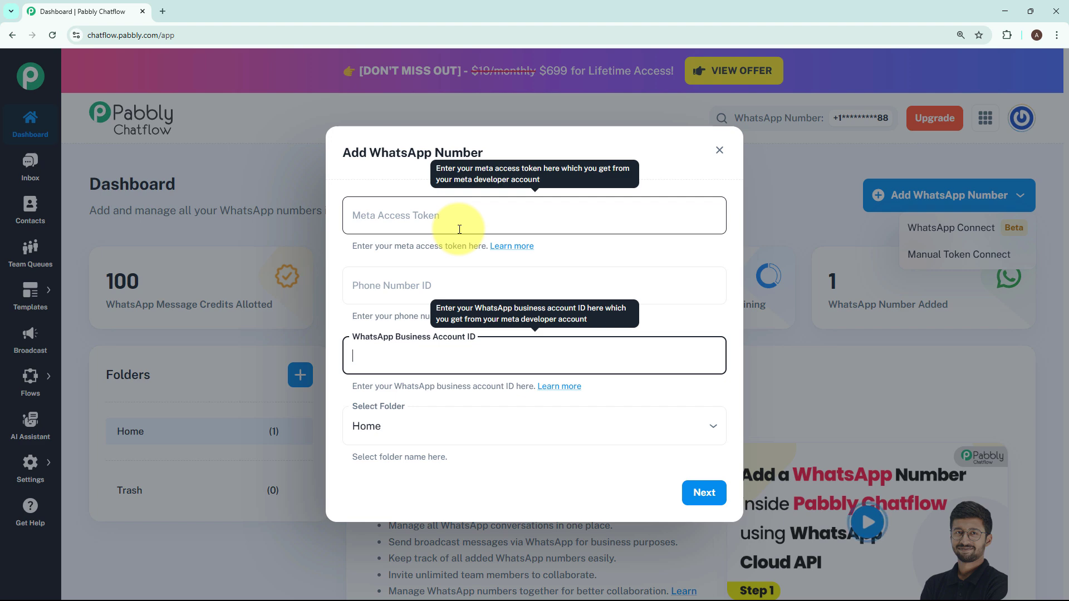
{"action": "left_click", "coordinate": [634, 243]}
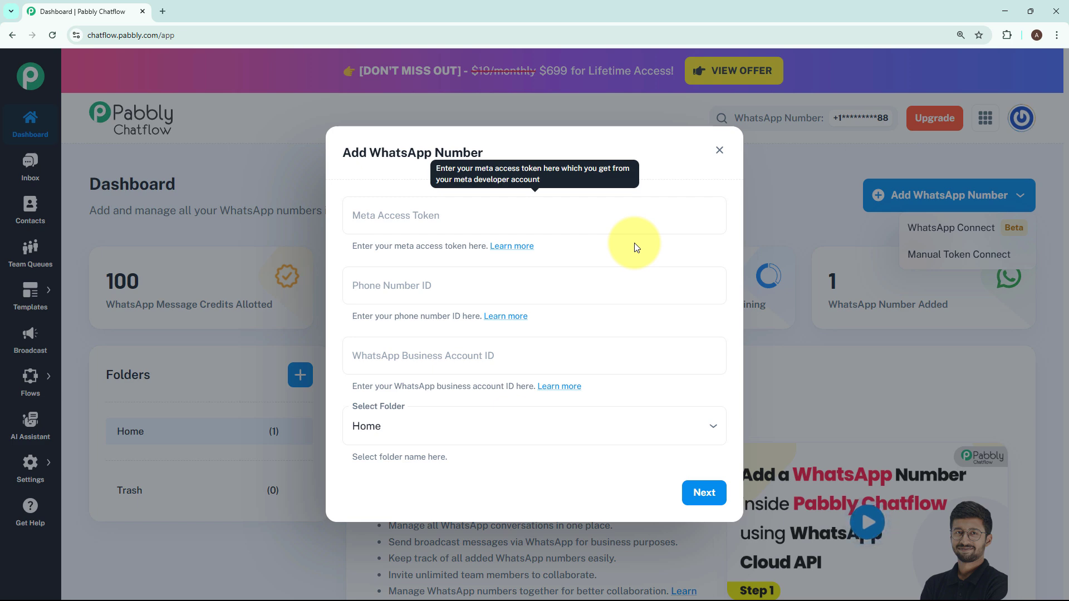
{"action": "left_click", "coordinate": [719, 150]}
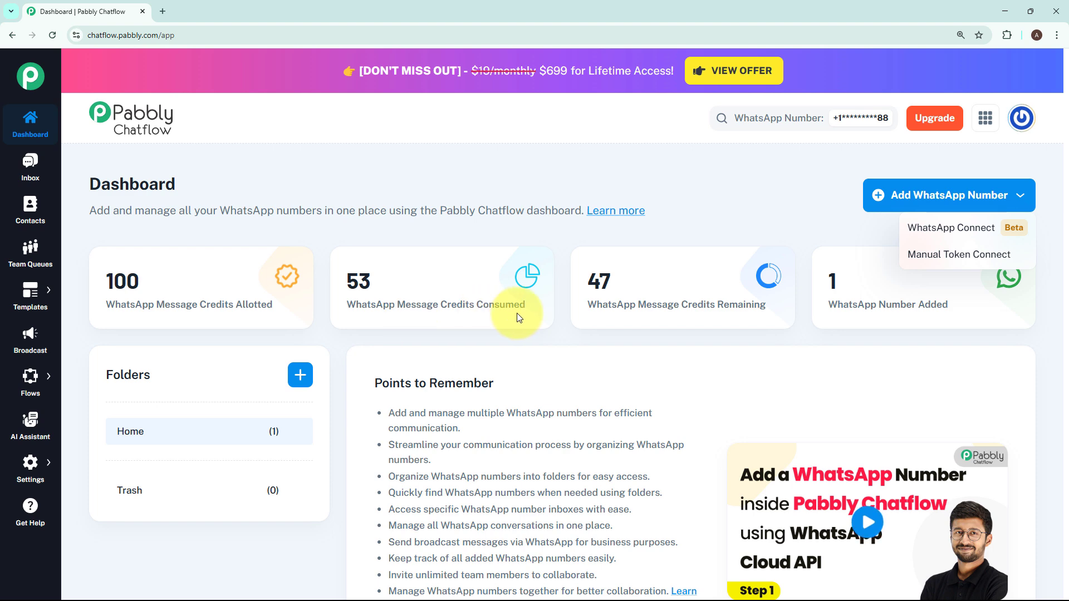
{"action": "left_click", "coordinate": [839, 317]}
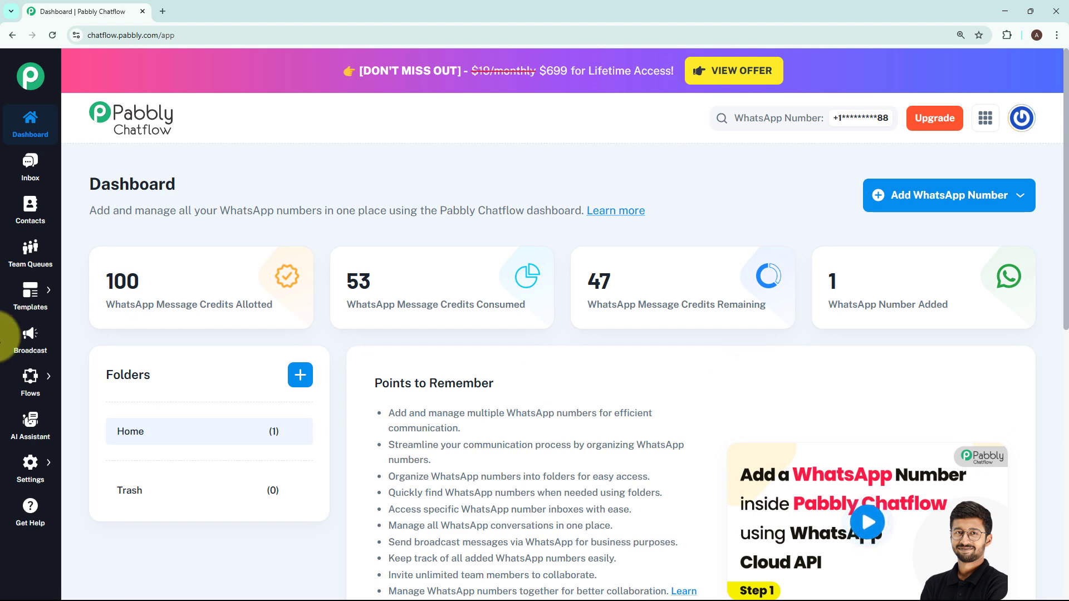
Open the Flow Builder and add a new flow.
{"action": "mouse_move", "coordinate": [31, 381]}
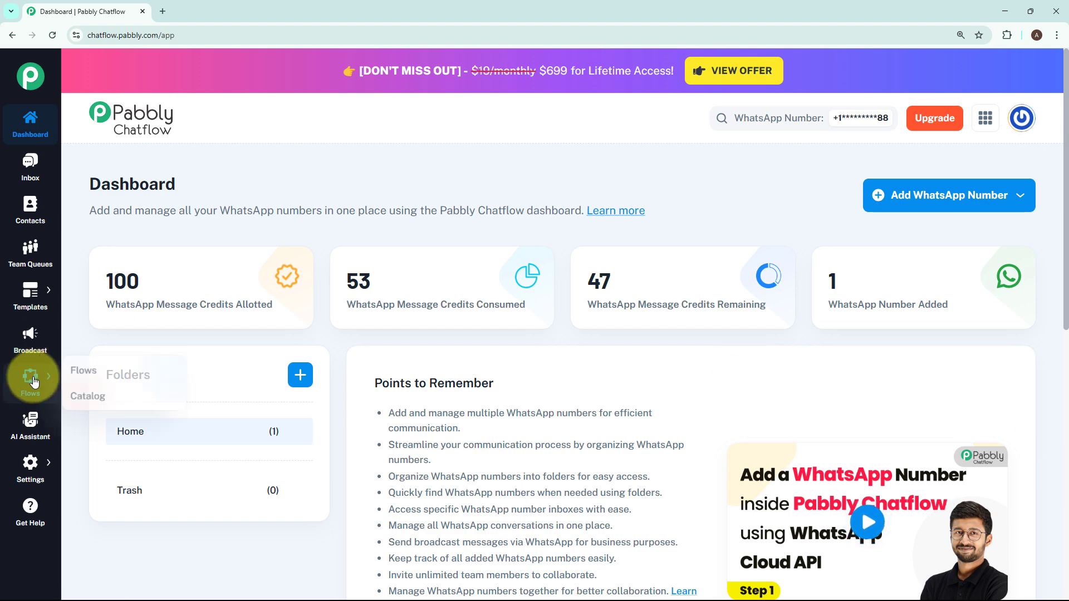
{"action": "left_click", "coordinate": [66, 373]}
{"action": "left_click_drag", "start_coordinate": [88, 128], "coordinate": [215, 122]}
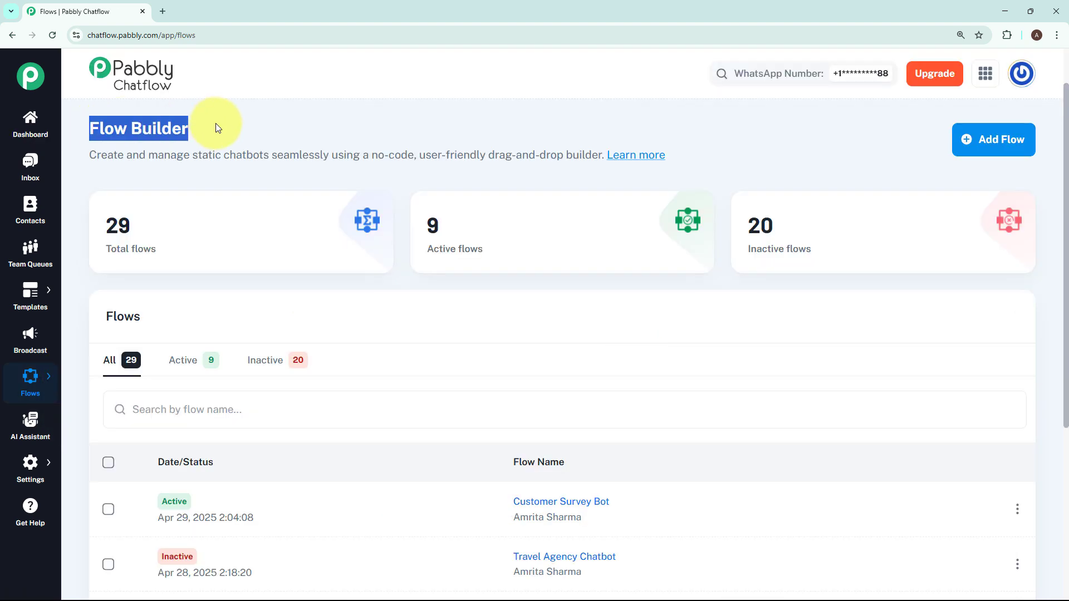
{"action": "left_click", "coordinate": [644, 304]}
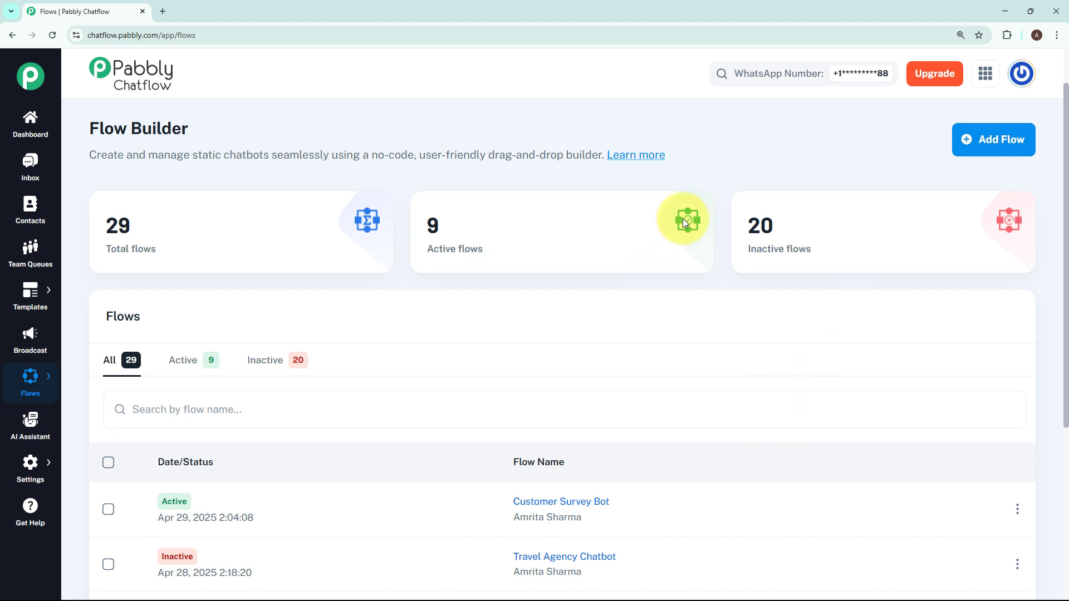
{"action": "left_click", "coordinate": [981, 138]}
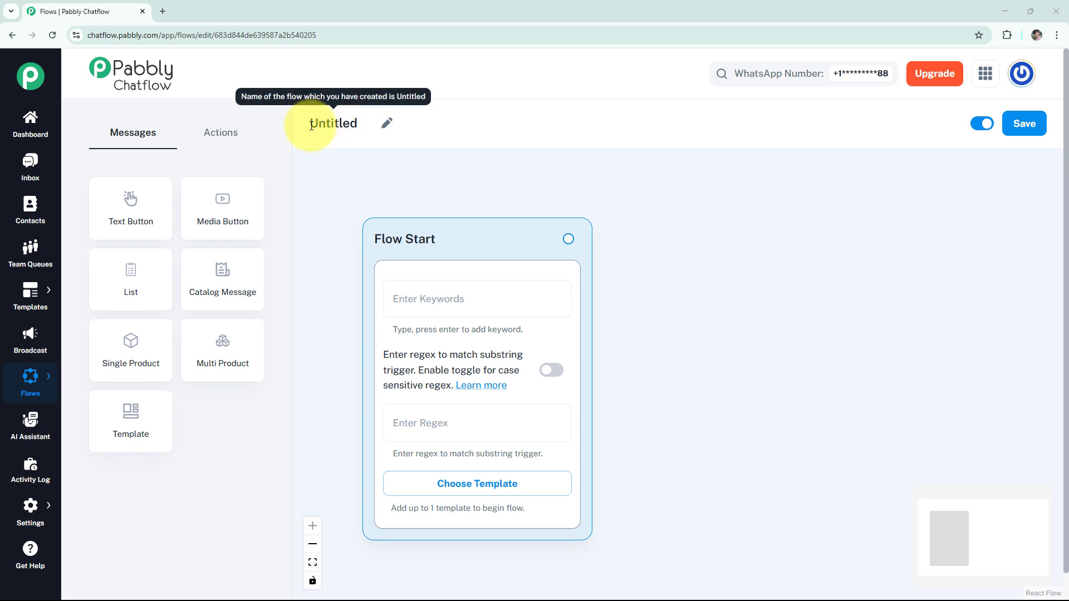
Rename the untitled flow to "WhatsApp Chatbot – Glass Blowing Studio".
{"action": "left_click", "coordinate": [384, 126]}
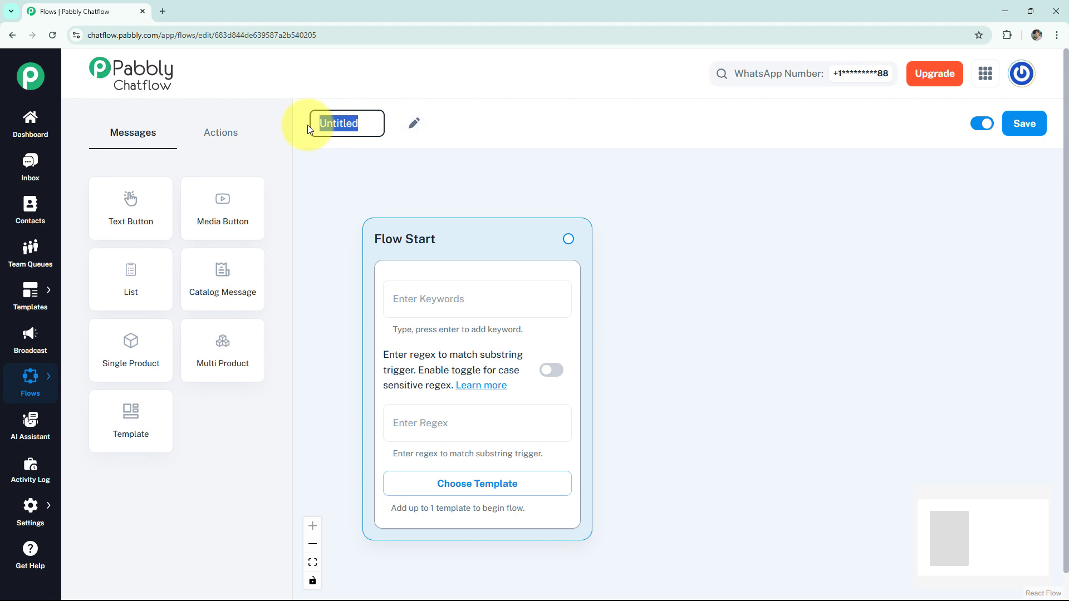
{"action": "type", "text": "WhatsApp Chatbot –Glass Blowing Studio"}
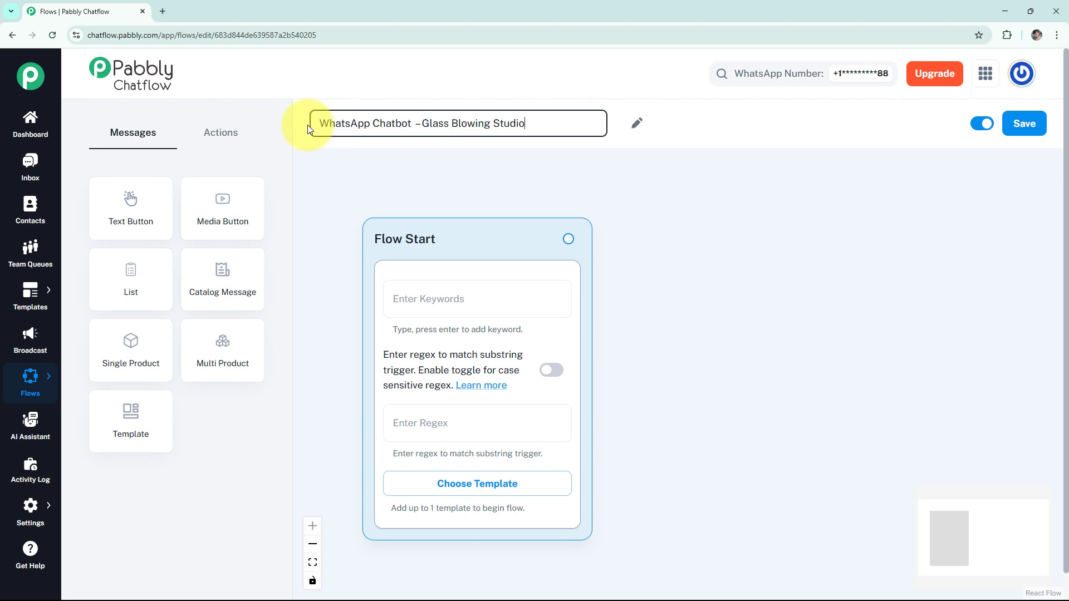
{"action": "key", "text": "Return"}
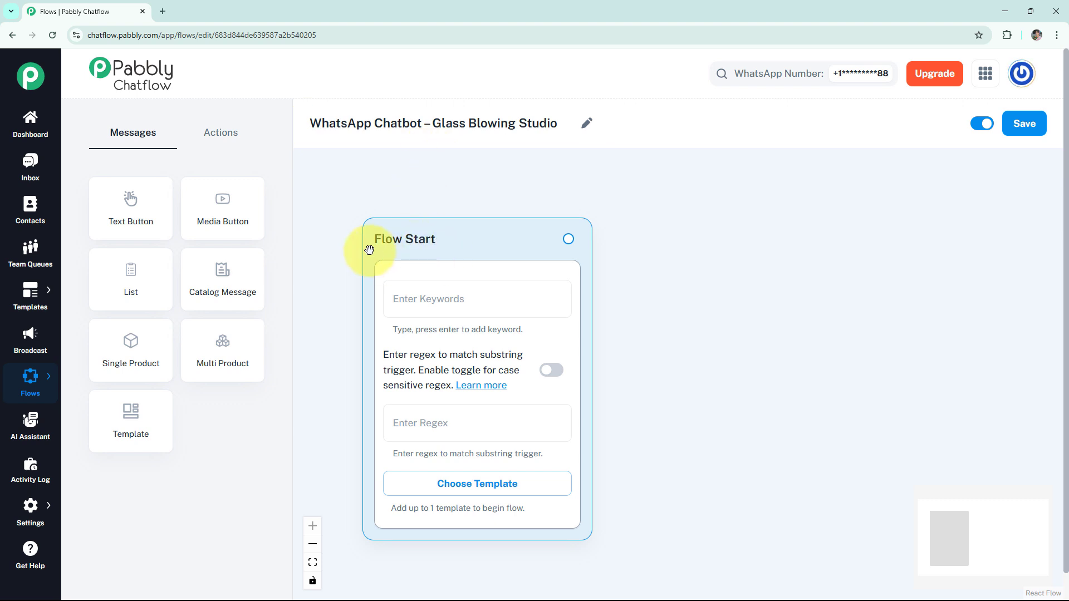
Set the Flow Start regex to [\s\S]+ and enable case-sensitive matching.
{"action": "left_click", "coordinate": [446, 290]}
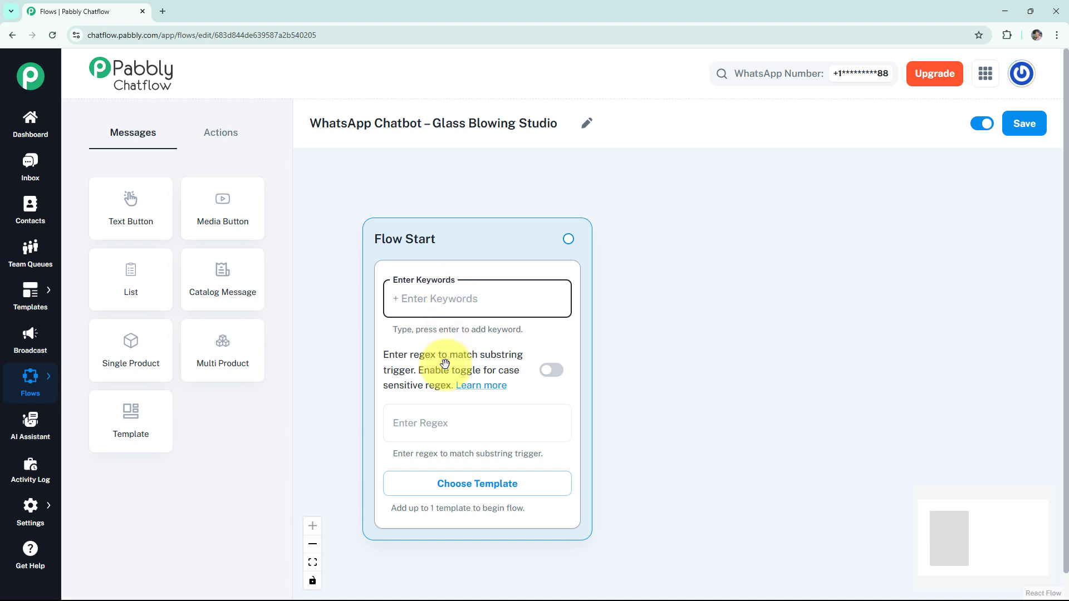
{"action": "left_click", "coordinate": [444, 424]}
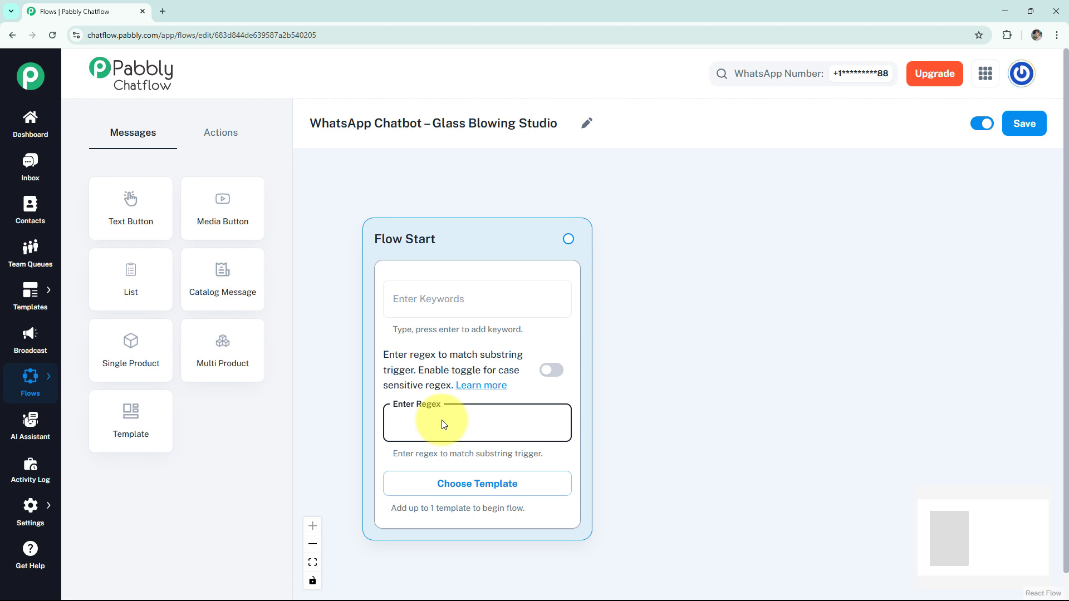
{"action": "type", "text": "[\\s\\S]+"}
{"action": "left_click", "coordinate": [549, 378]}
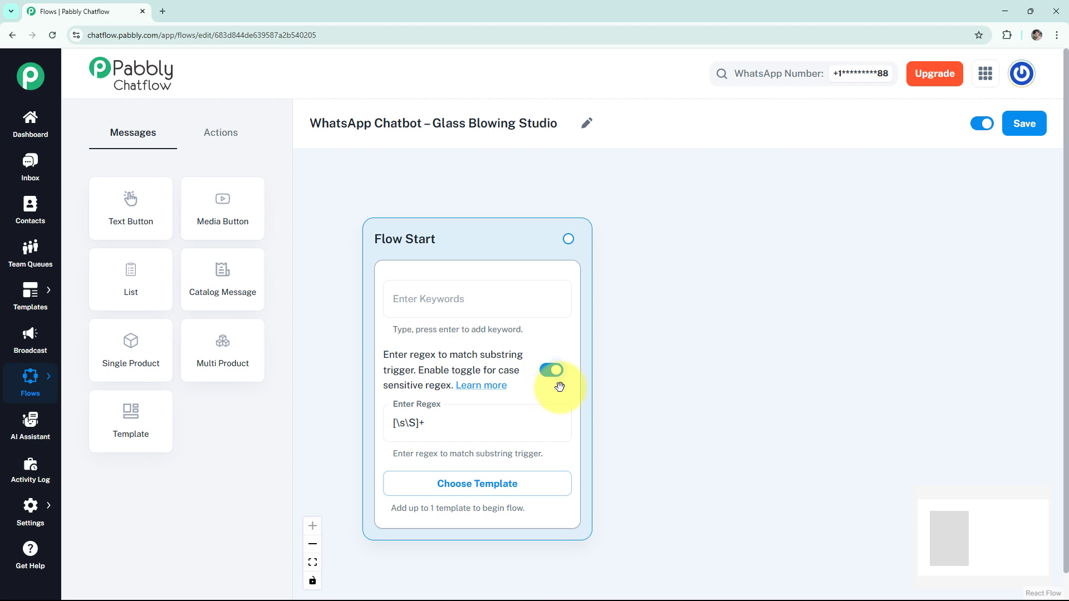
Look through the approved templates available for beginning the flow, without choosing one.
{"action": "left_click", "coordinate": [493, 485]}
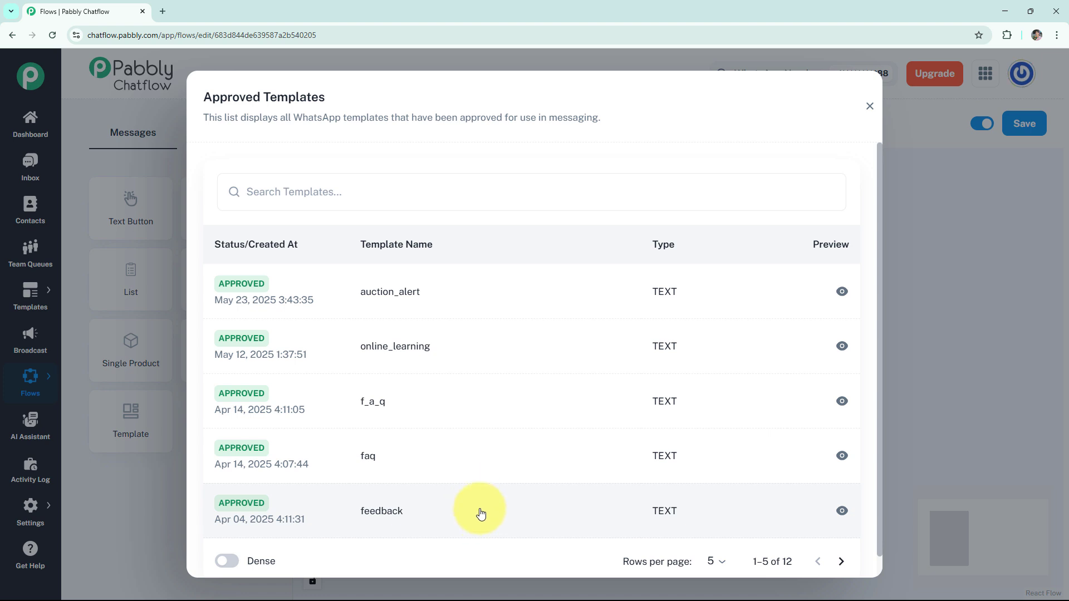
{"action": "left_click", "coordinate": [870, 107]}
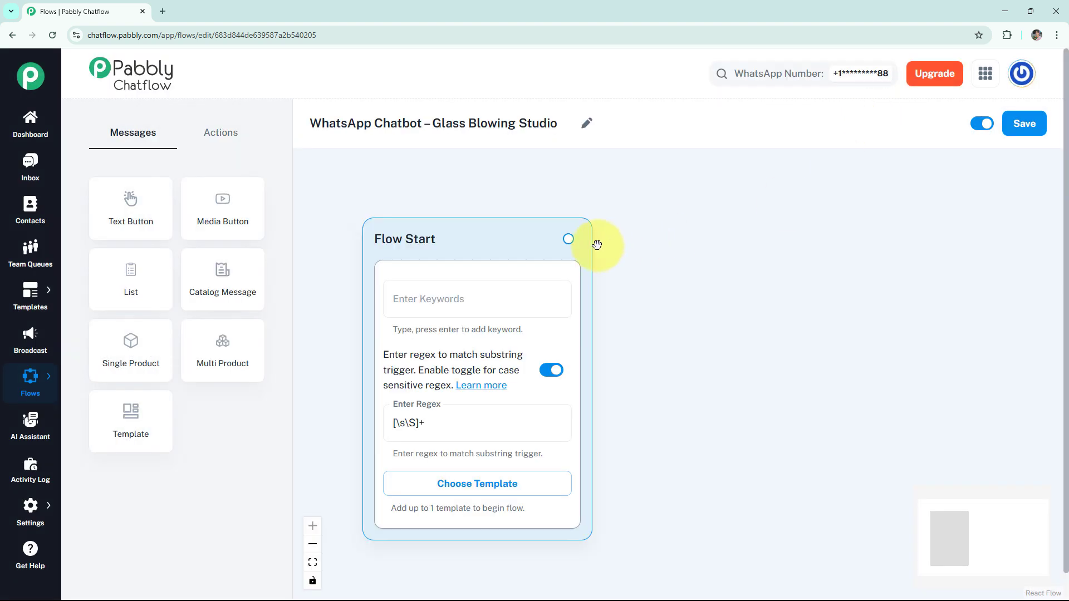
Connect a text button message to Flow Start reading "Hi! 👋 Welcome to *FireForm Glass Studio* 🔥 How can I help you today?".
{"action": "left_click", "coordinate": [568, 239]}
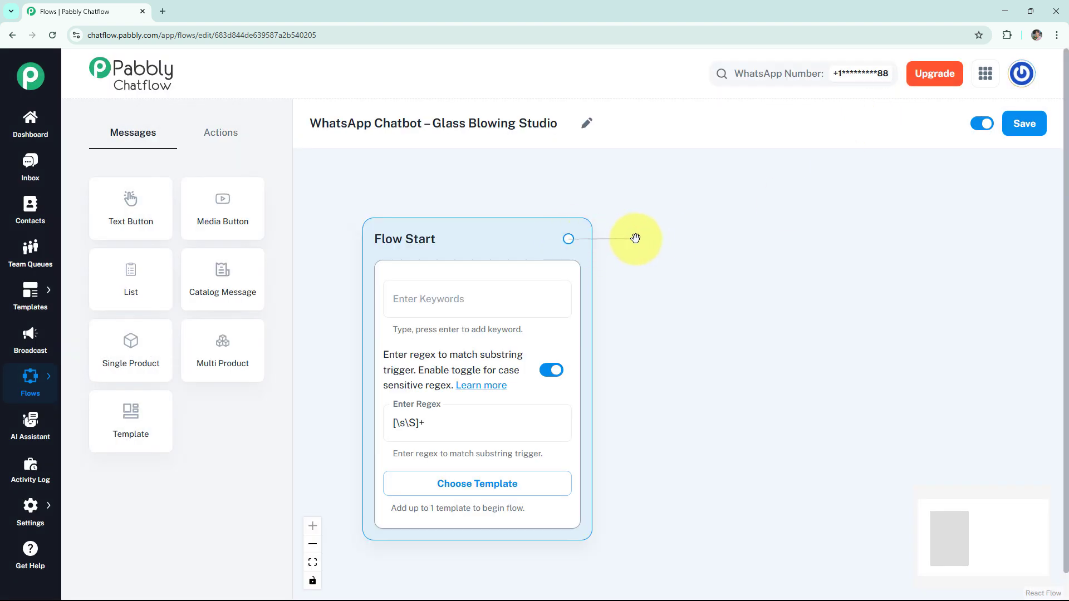
{"action": "left_click", "coordinate": [637, 281]}
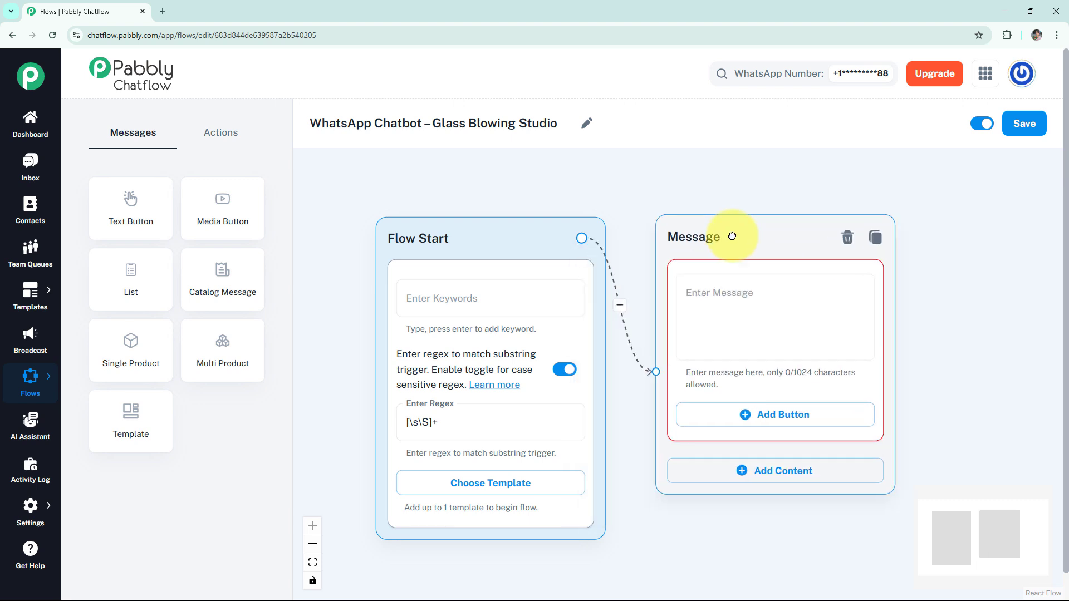
{"action": "left_click", "coordinate": [714, 293]}
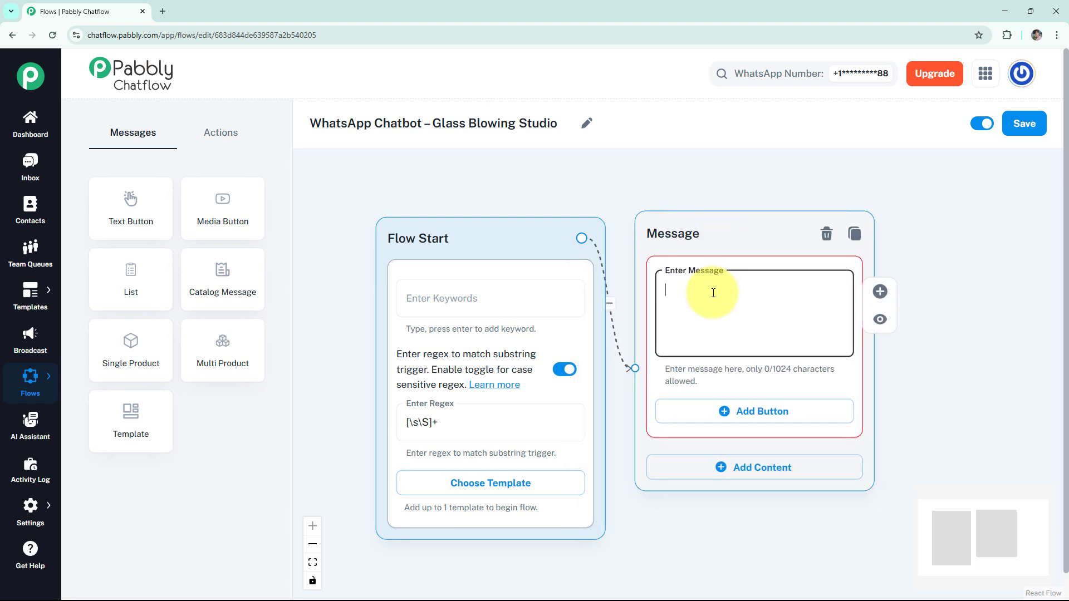
{"action": "type", "text": "Hi! 👋 Welcome to *FireForm Glass Studio* 🔥 How can I help you today?"}
Preview the welcome message and examine the asterisks around the studio name.
{"action": "left_click", "coordinate": [884, 331]}
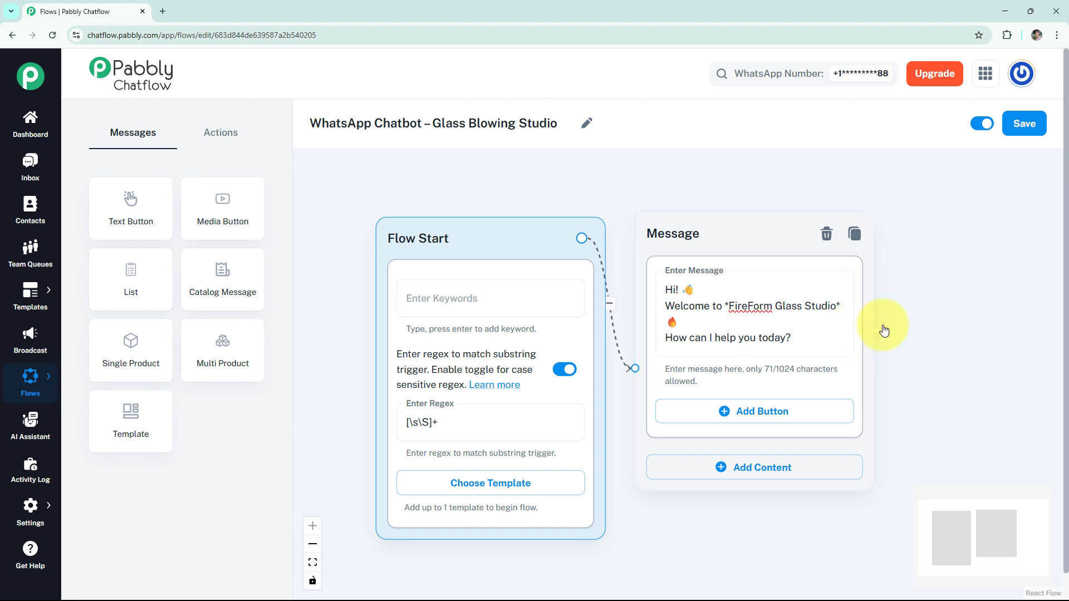
{"action": "left_click", "coordinate": [884, 331]}
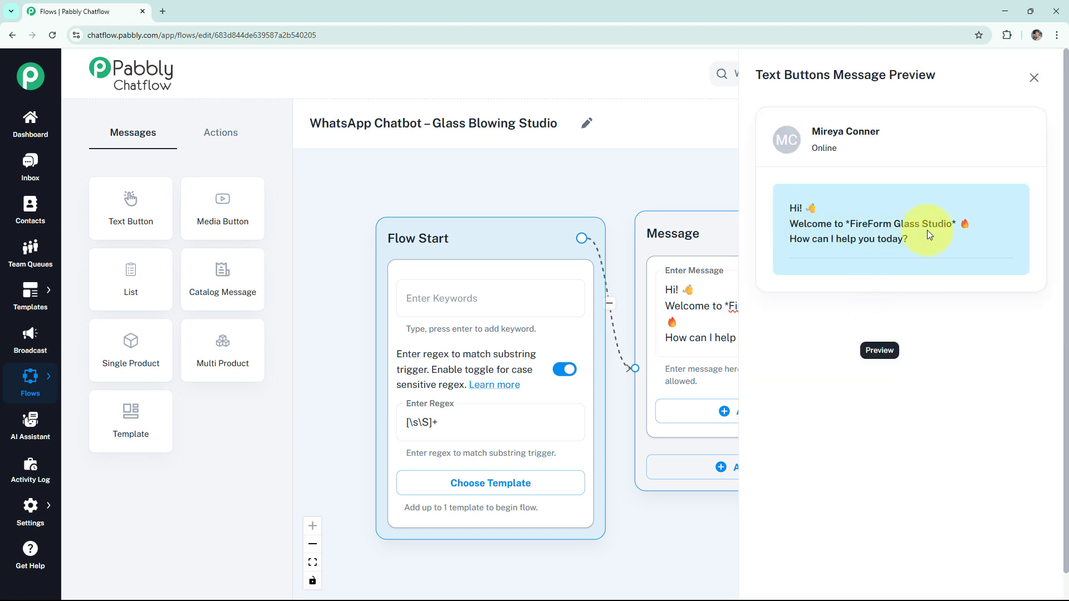
{"action": "double_click", "coordinate": [849, 223]}
{"action": "double_click", "coordinate": [955, 223]}
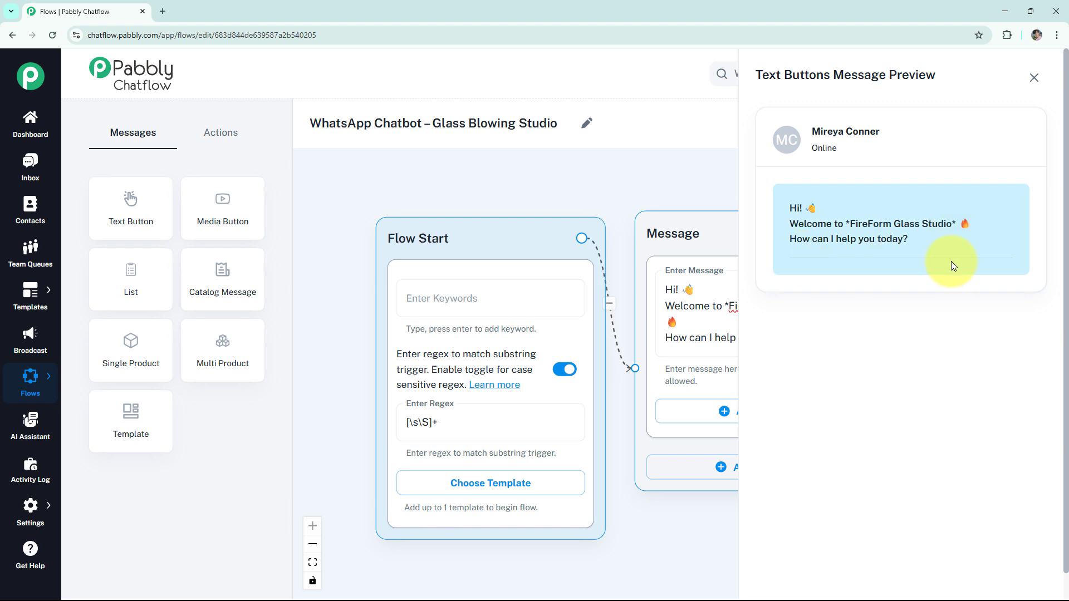
Close the preview and add two reply buttons to the welcome message: "Book a Session 🔥" and "Custom Glass Piece 🔥".
{"action": "left_click", "coordinate": [1034, 78]}
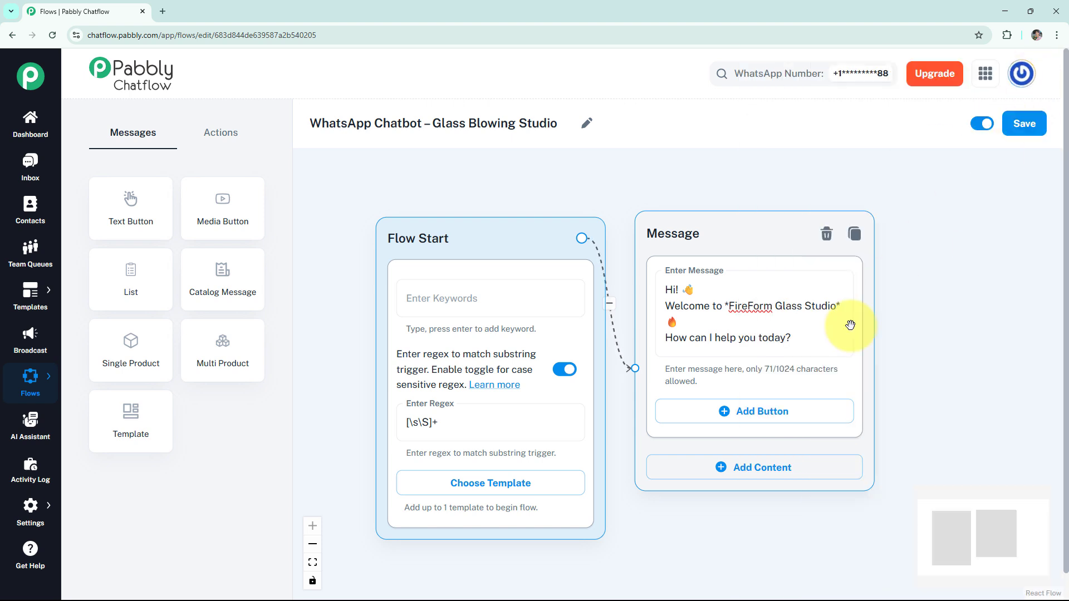
{"action": "left_click", "coordinate": [781, 426]}
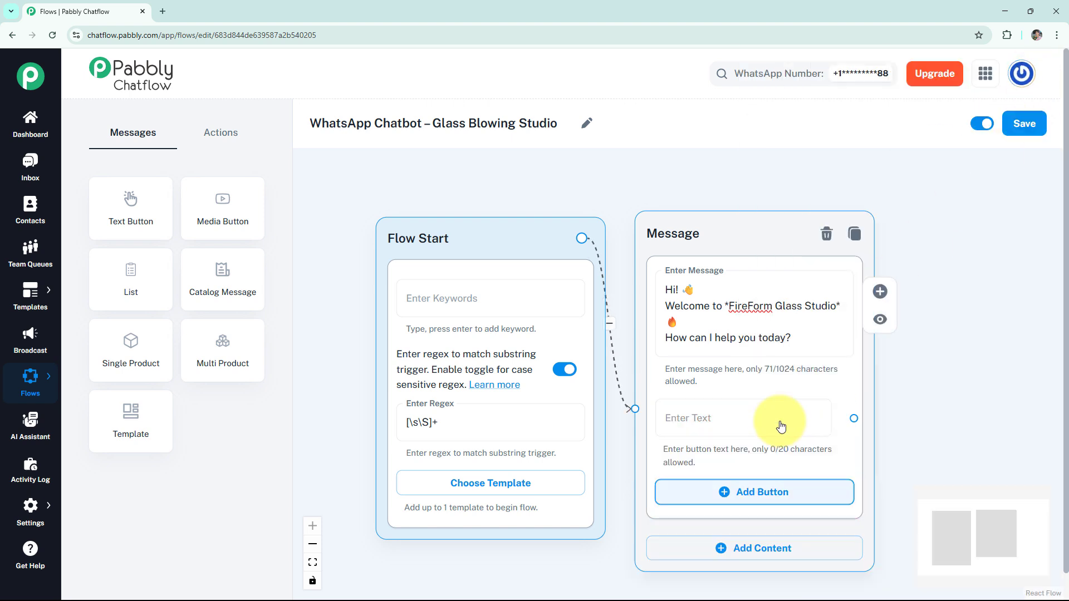
{"action": "left_click", "coordinate": [782, 421]}
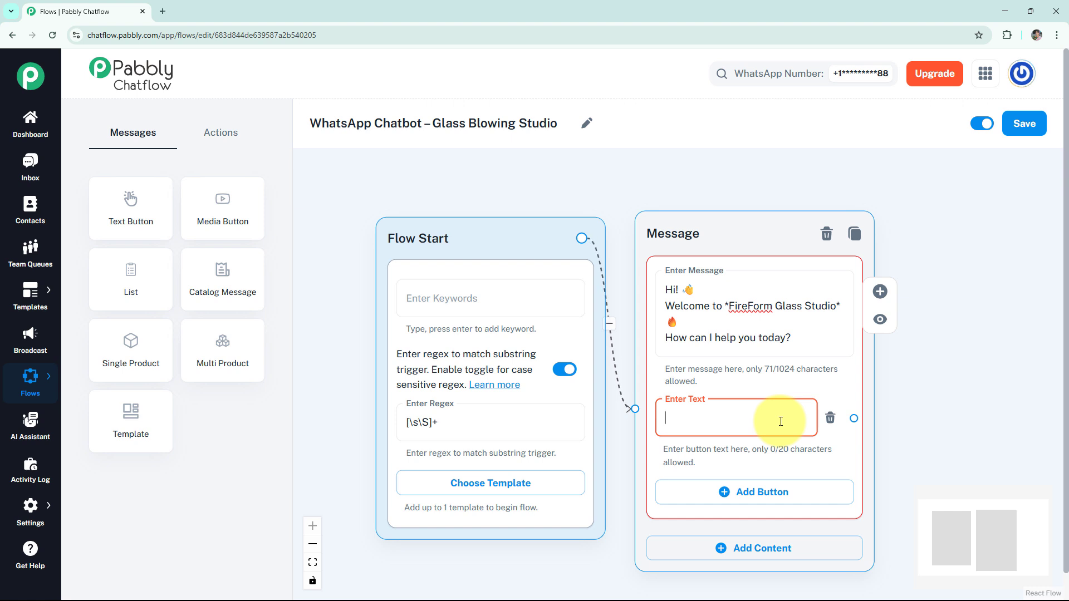
{"action": "type", "text": "Book a Session 🔥"}
{"action": "left_click", "coordinate": [746, 490]}
{"action": "left_click", "coordinate": [776, 497]}
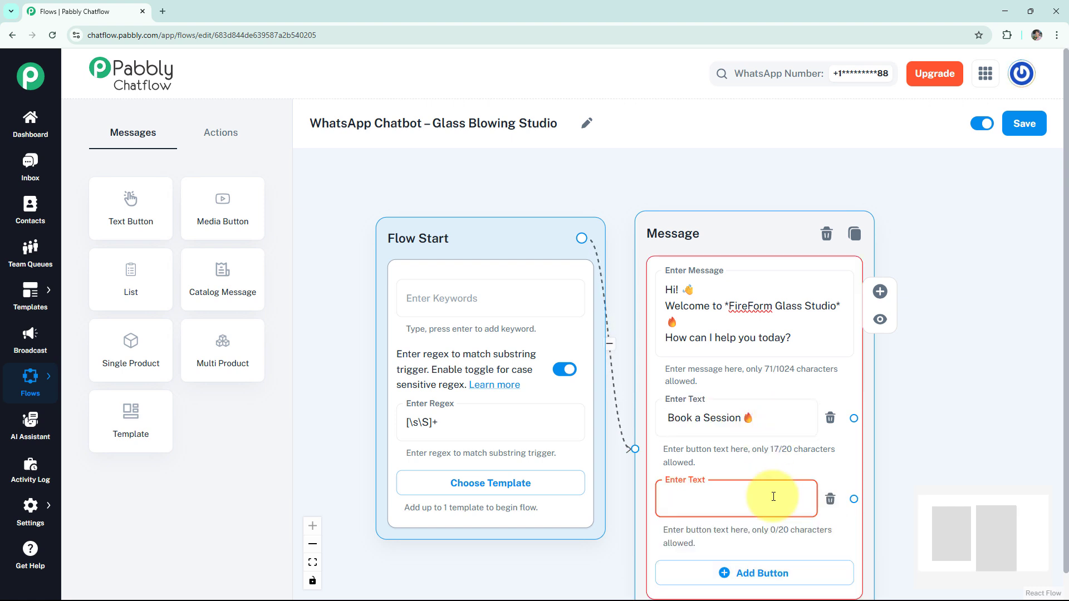
{"action": "type", "text": "Custom Glass Piece 🔥"}
Add a third reply button, "Event Calendar🔥", to the welcome message.
{"action": "left_click_drag", "start_coordinate": [890, 461], "coordinate": [894, 368]}
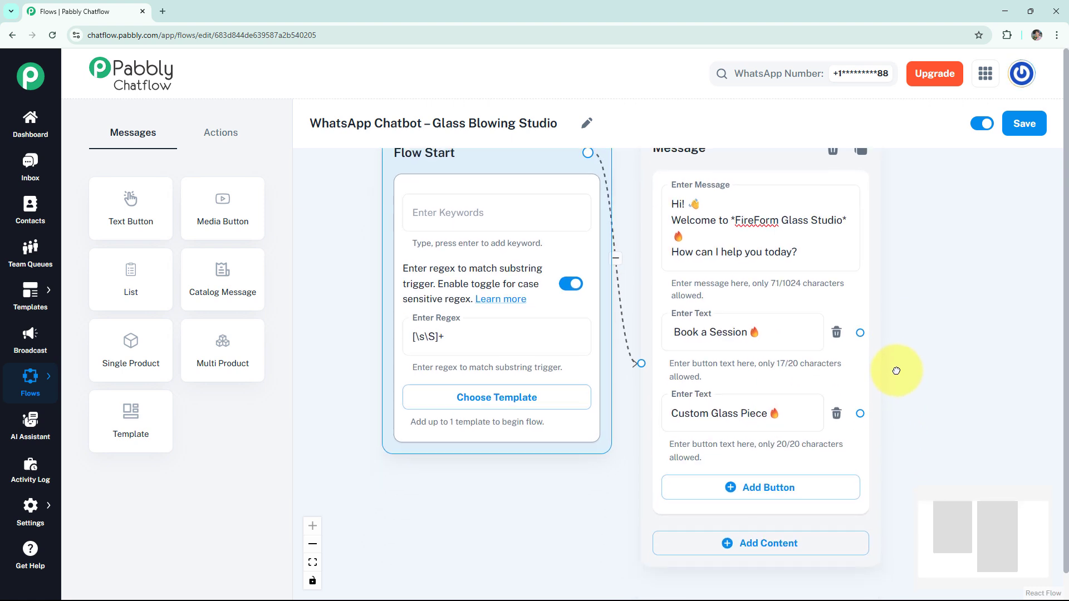
{"action": "left_click", "coordinate": [742, 474]}
{"action": "left_click", "coordinate": [741, 473]}
{"action": "type", "text": "Event Calendar🔥"}
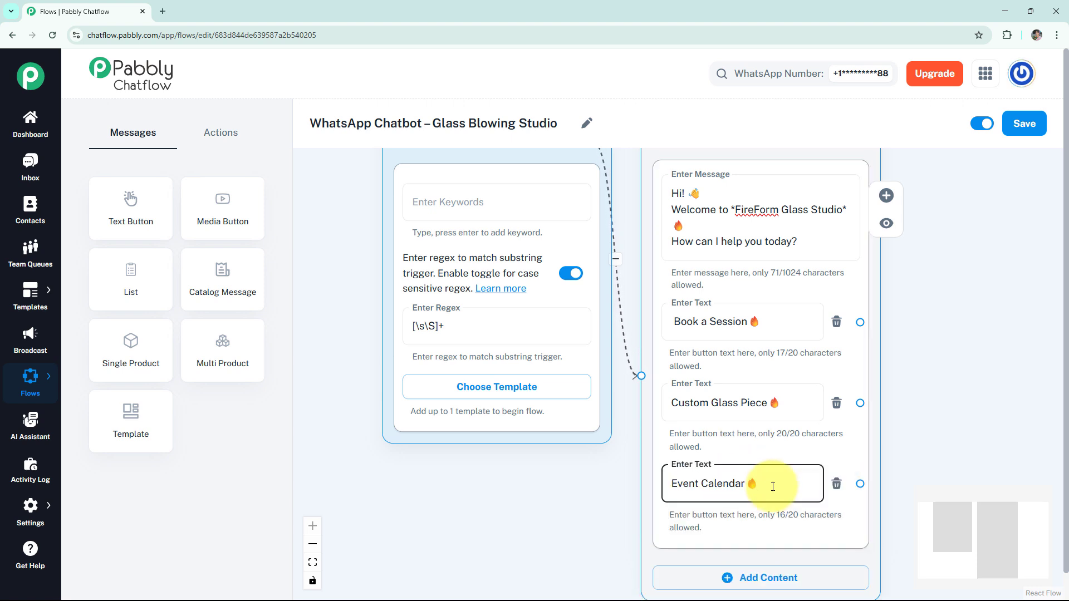
{"action": "scroll", "coordinate": [874, 461], "scroll_direction": "down", "scroll_amount": 3}
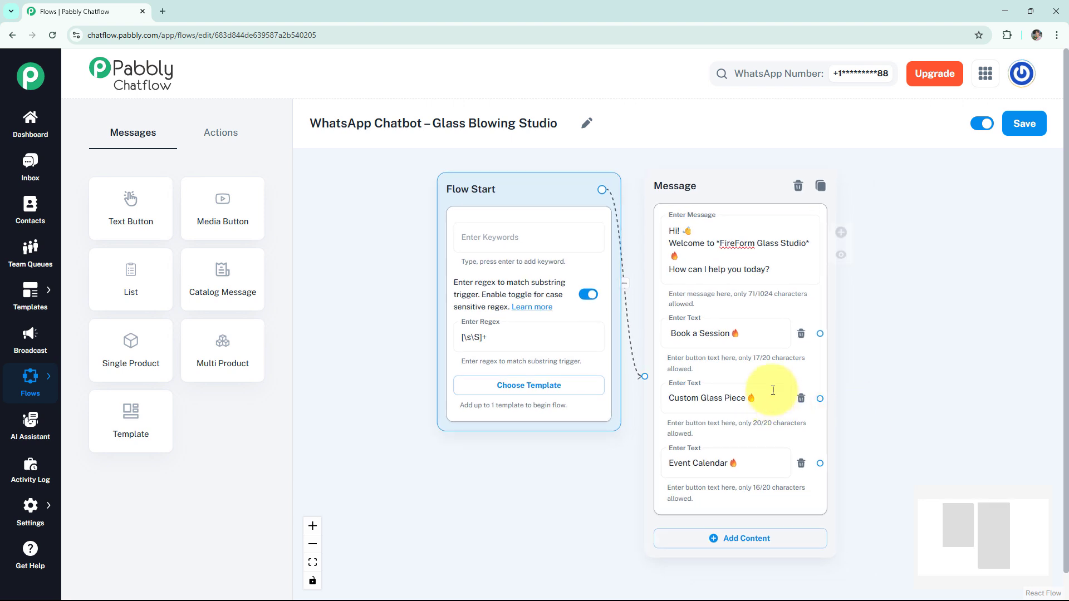
{"action": "left_click", "coordinate": [729, 329]}
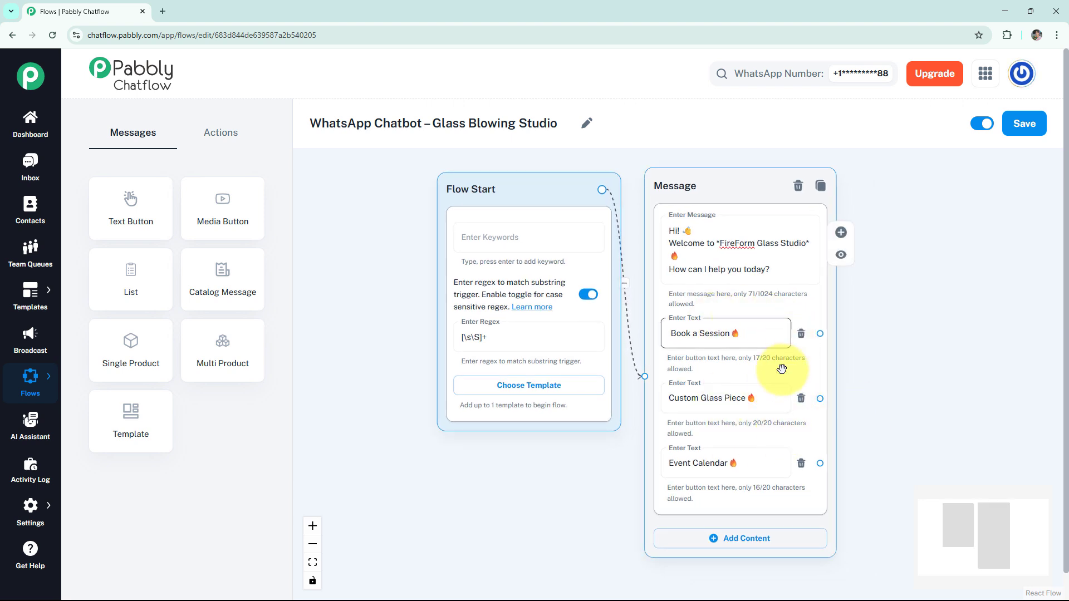
{"action": "left_click", "coordinate": [762, 463]}
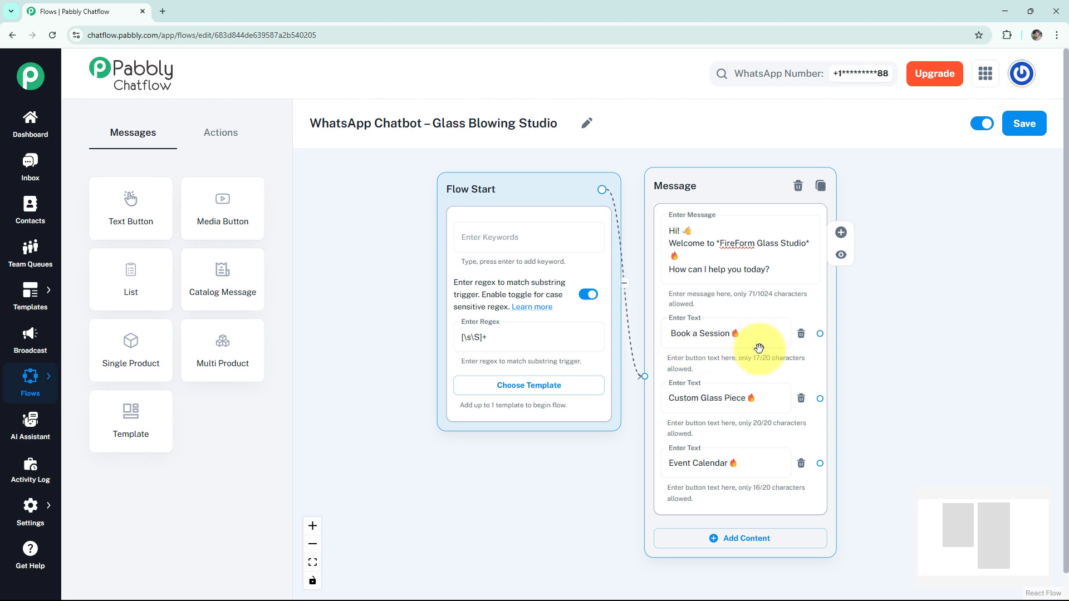
Add an Ask Question node reading "Let's get your session booked! Please reply with: • 📅 *Preferred Date*" beside the welcome message and save the flow.
{"action": "left_click", "coordinate": [232, 142]}
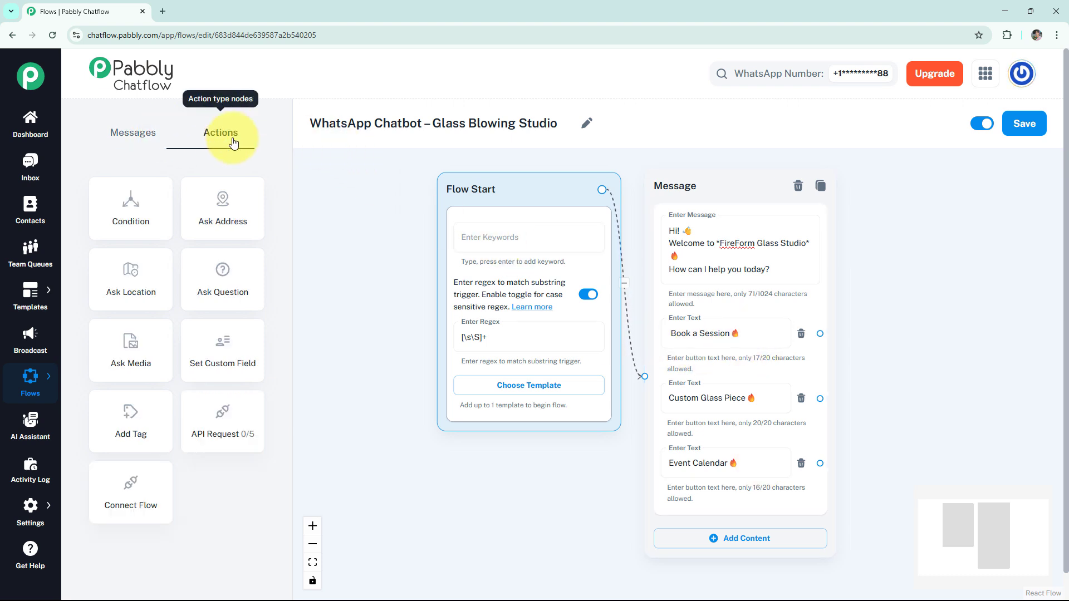
{"action": "left_click", "coordinate": [229, 263]}
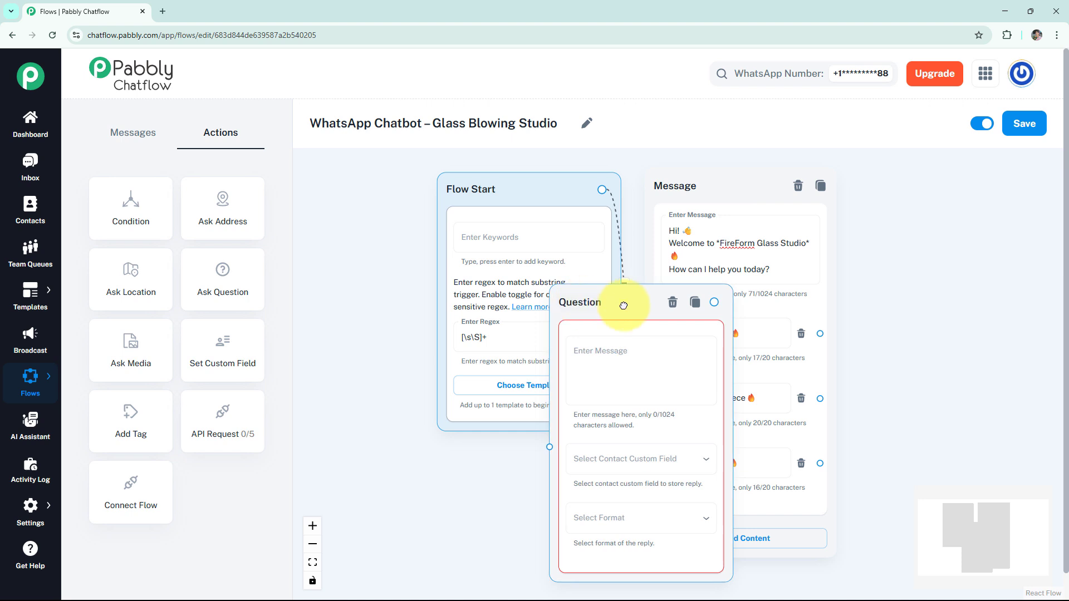
{"action": "left_click_drag", "start_coordinate": [623, 305], "coordinate": [748, 219]}
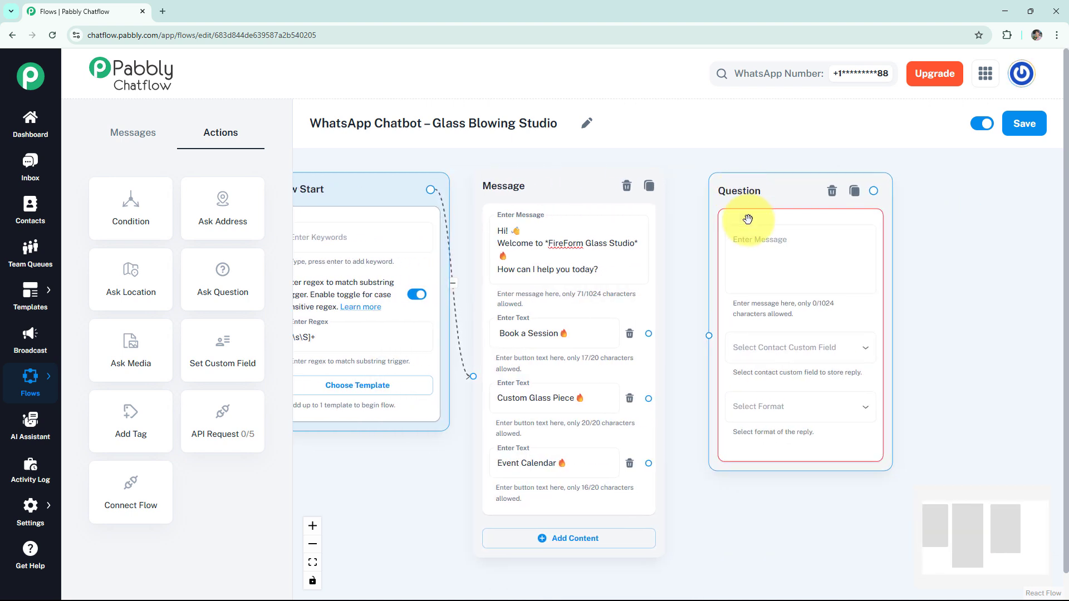
{"action": "left_click", "coordinate": [842, 265]}
{"action": "type", "text": "Let's get your session booked!  Please reply with: • 📅 *Preferred Date*"}
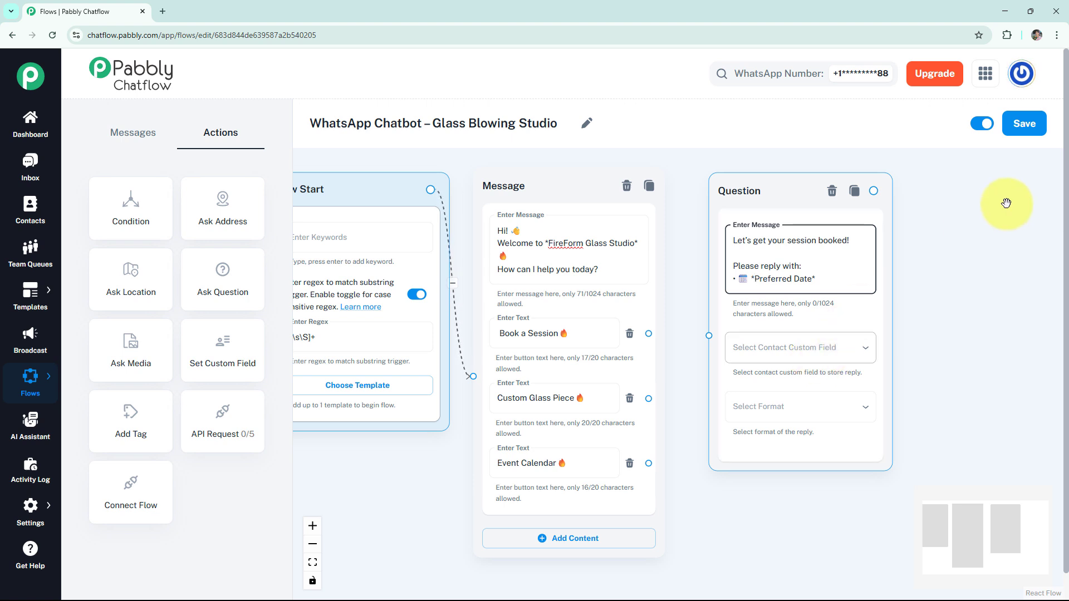
{"action": "left_click", "coordinate": [1031, 118]}
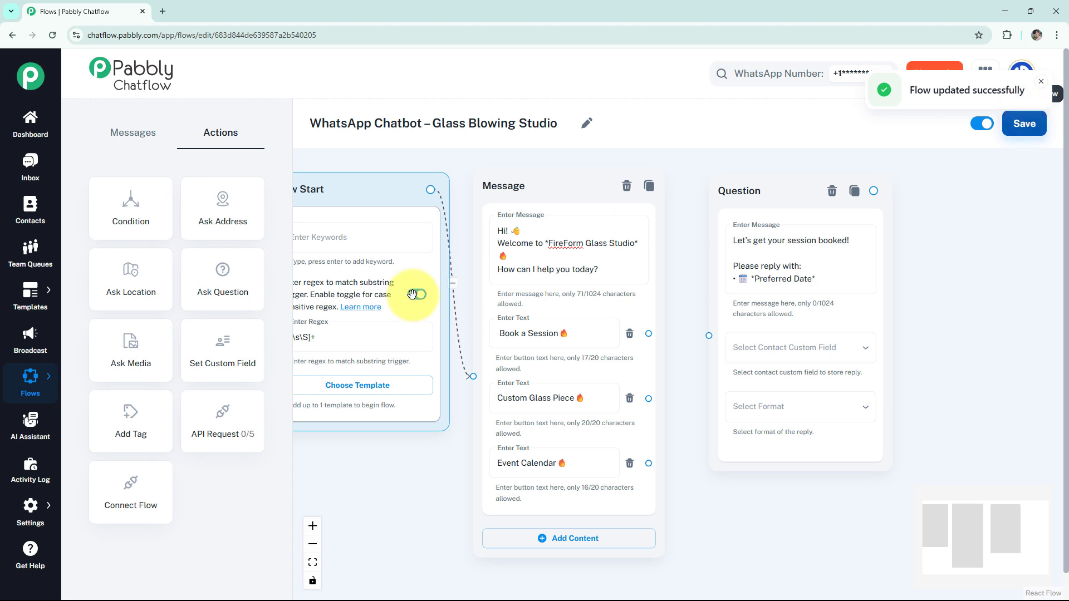
Open the Contact Custom Fields settings and look over the fields available for storing replies.
{"action": "left_click", "coordinate": [22, 517]}
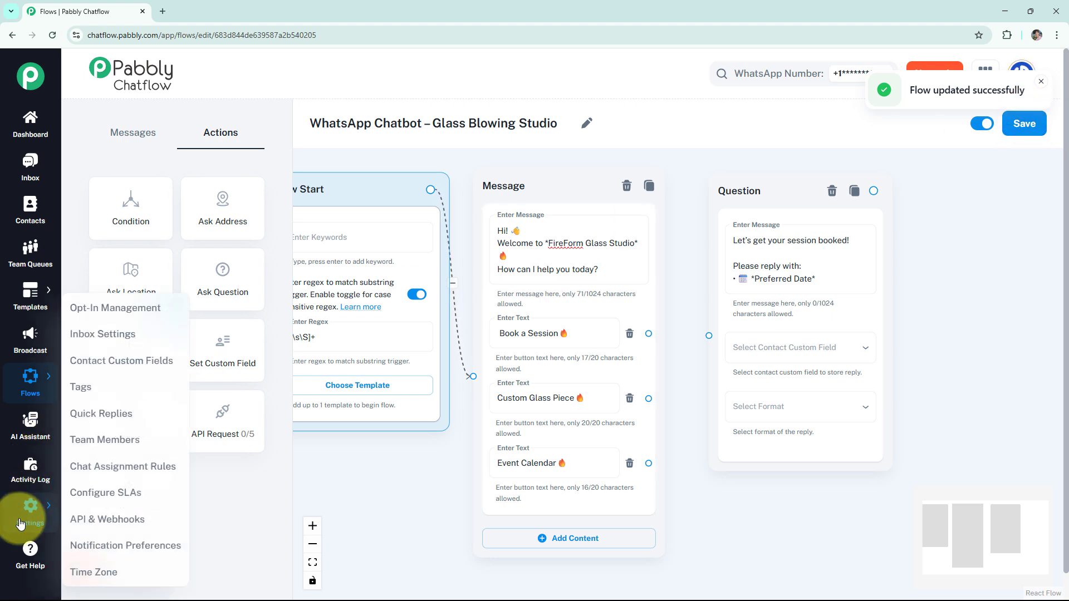
{"action": "left_click", "coordinate": [161, 362]}
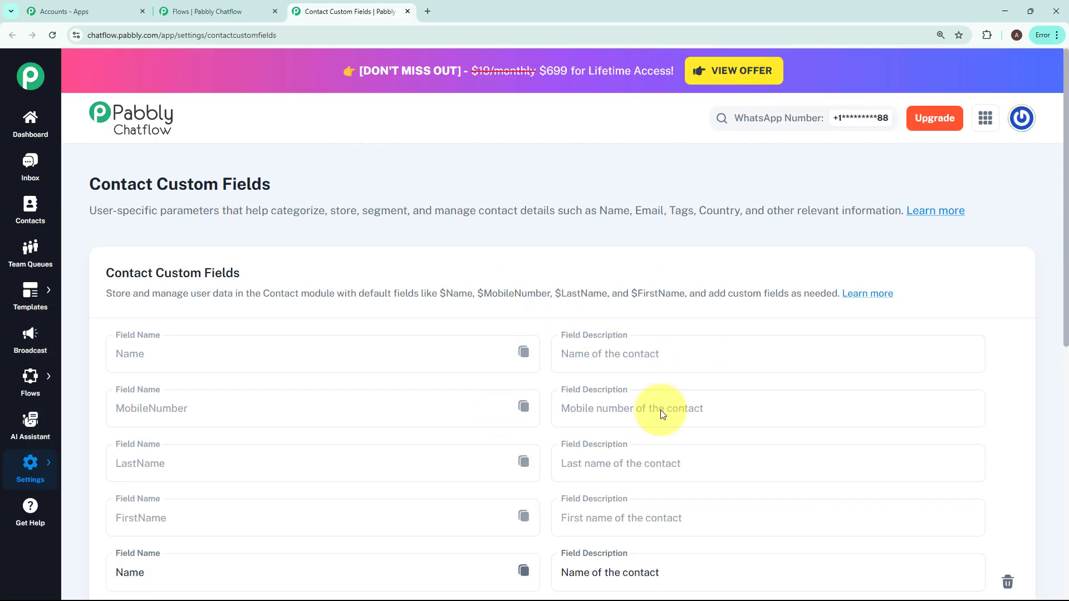
{"action": "scroll", "coordinate": [551, 346], "scroll_direction": "down", "scroll_amount": 8}
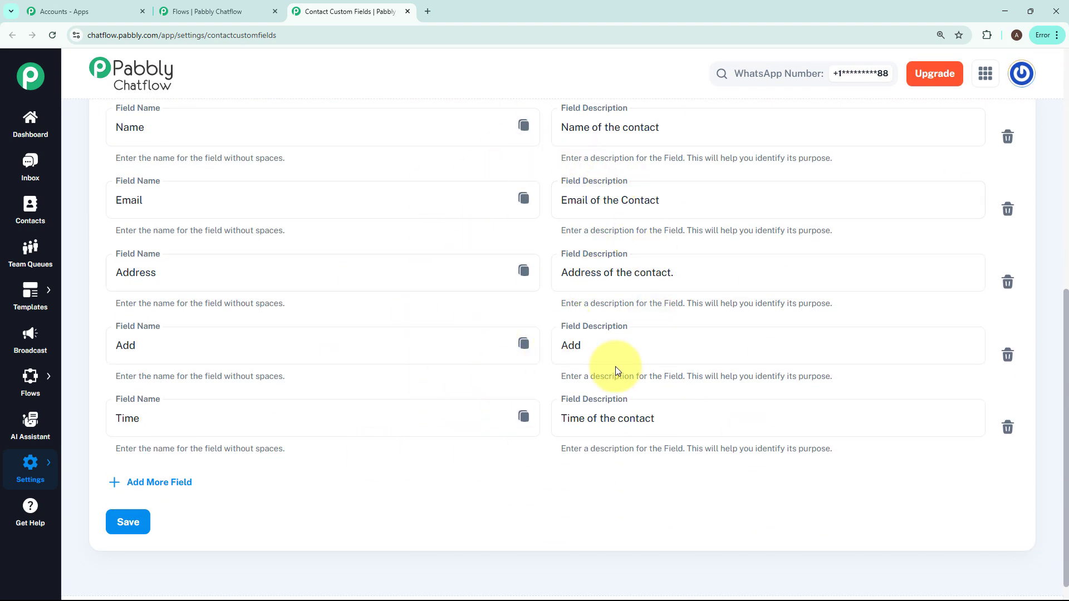
{"action": "left_click", "coordinate": [152, 484]}
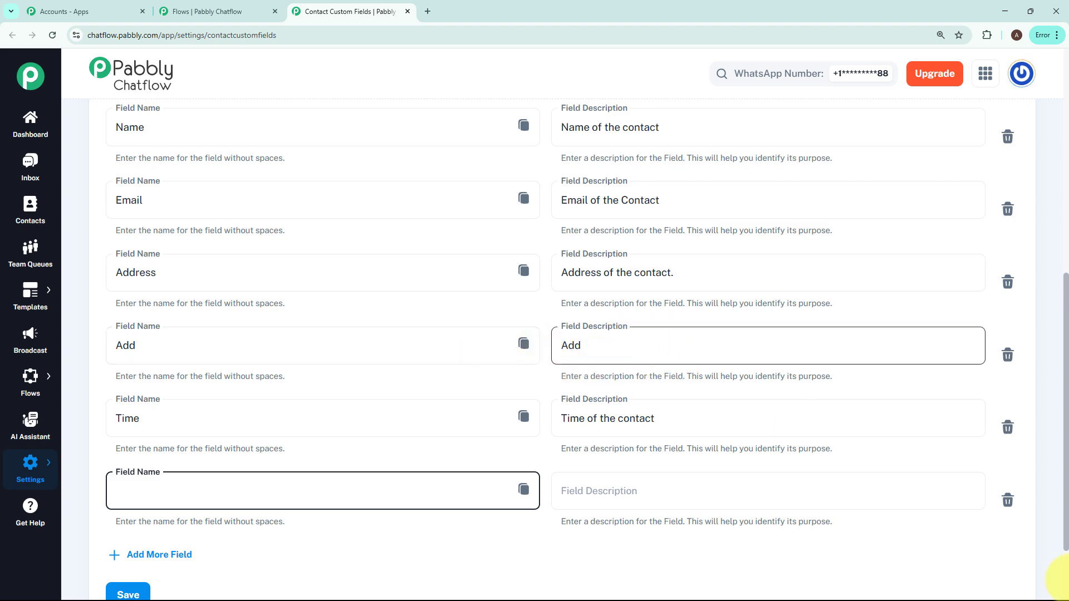
{"action": "left_click", "coordinate": [1008, 500]}
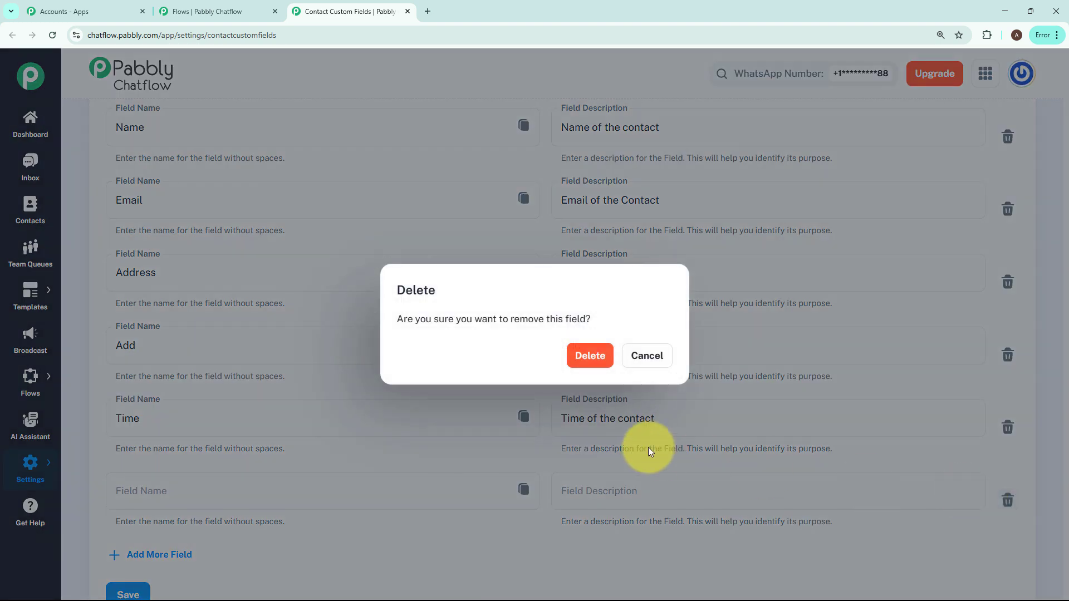
{"action": "left_click", "coordinate": [590, 354]}
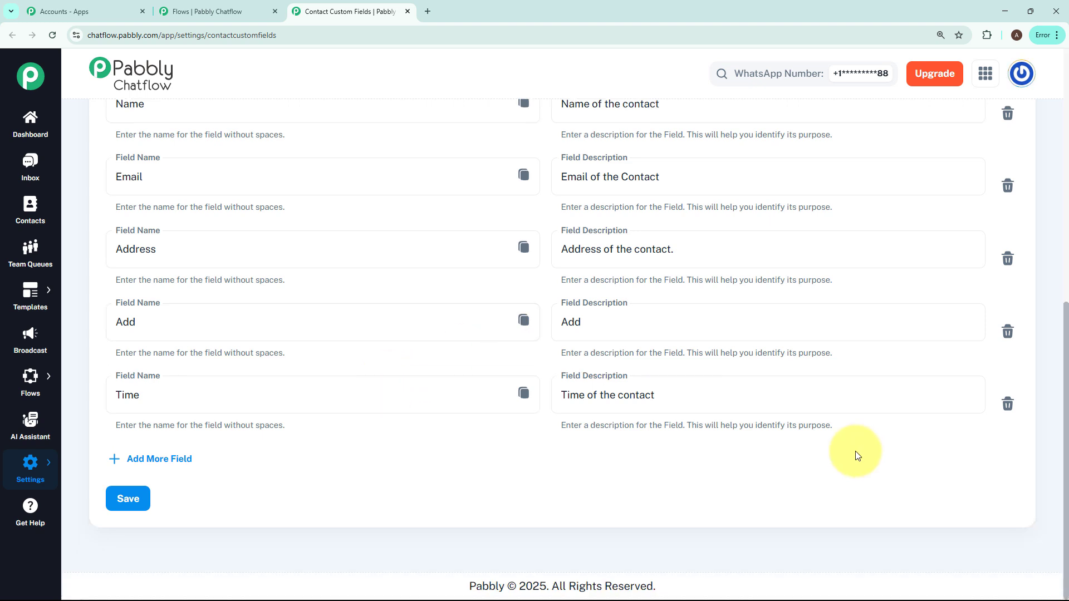
{"action": "scroll", "coordinate": [856, 452], "scroll_direction": "up", "scroll_amount": 1}
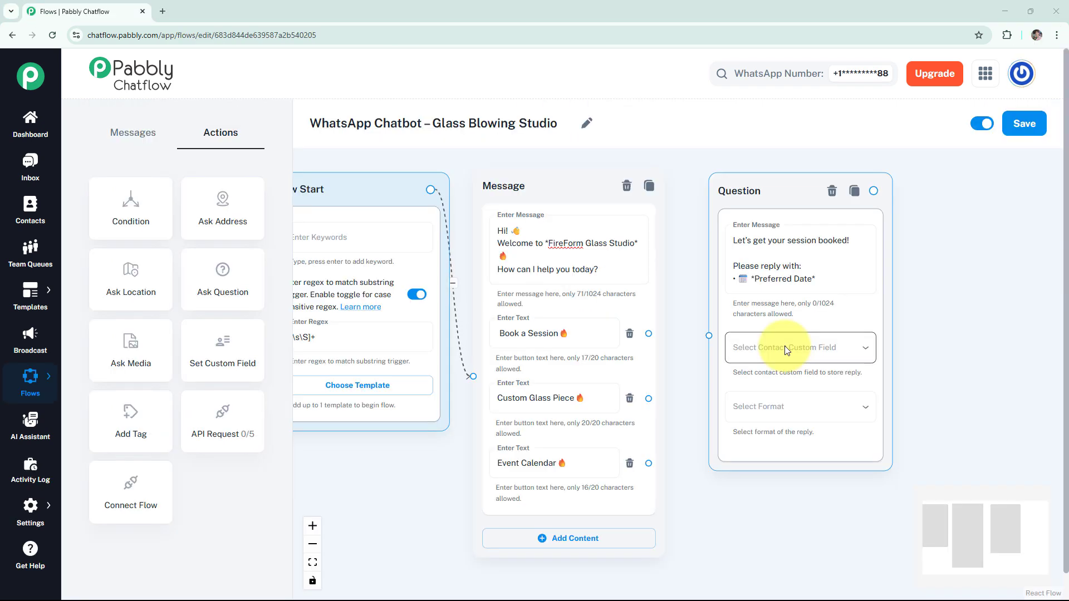
Store the preferred date reply in the Time custom field with format Any, and connect the question to the Book a Session button.
{"action": "left_click", "coordinate": [786, 349]}
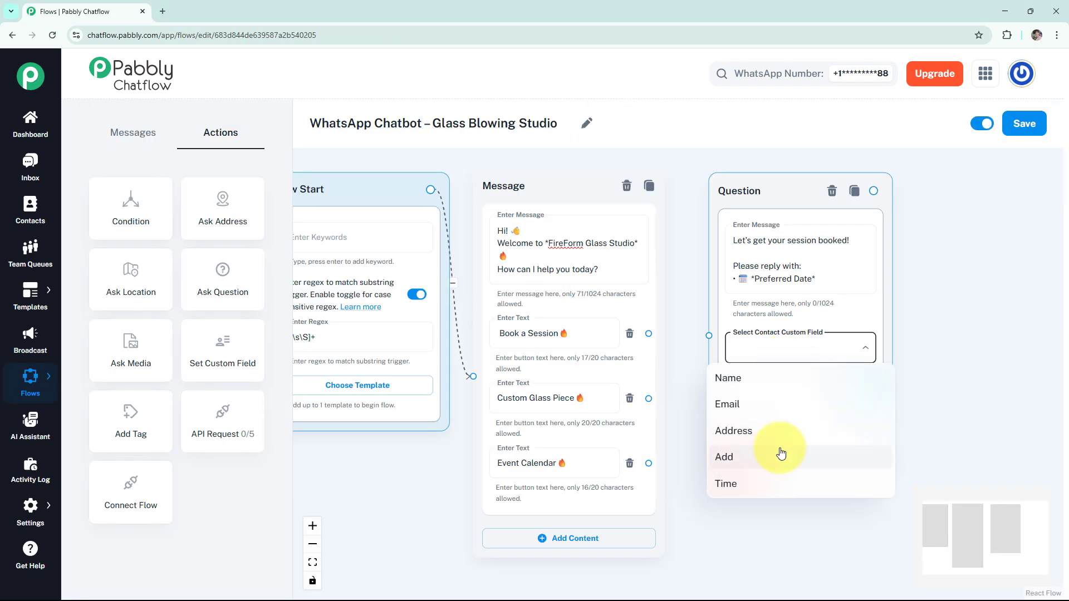
{"action": "left_click", "coordinate": [776, 484]}
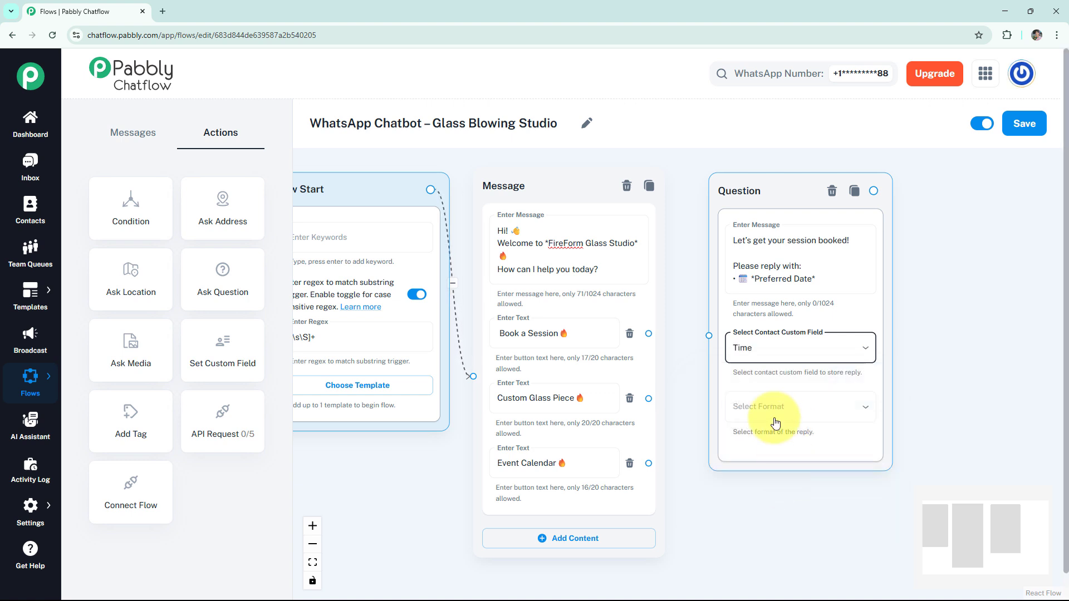
{"action": "left_click", "coordinate": [765, 412]}
{"action": "left_click", "coordinate": [742, 410]}
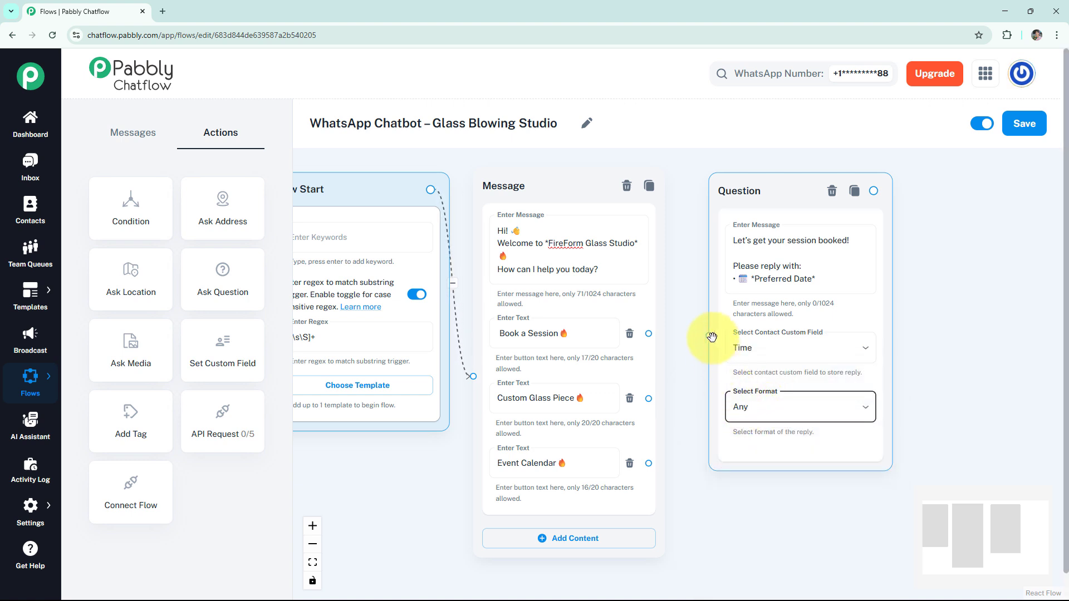
{"action": "left_click_drag", "start_coordinate": [709, 336], "coordinate": [650, 335]}
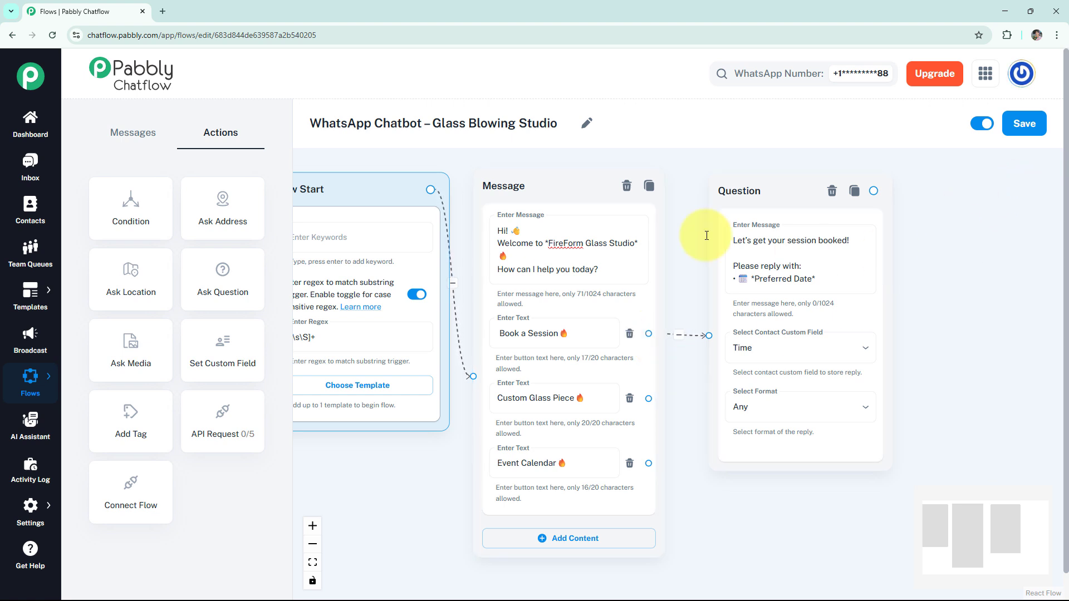
Add a second Ask Question node reading "Let's get your session booked! Please reply with: • 👥 *Number of Participants*" beside the date question.
{"action": "left_click", "coordinate": [239, 286]}
{"action": "left_click_drag", "start_coordinate": [461, 303], "coordinate": [1049, 277]}
{"action": "left_click_drag", "start_coordinate": [794, 216], "coordinate": [748, 191]}
{"action": "left_click", "coordinate": [771, 245]}
{"action": "key", "text": "ctrl+v"}
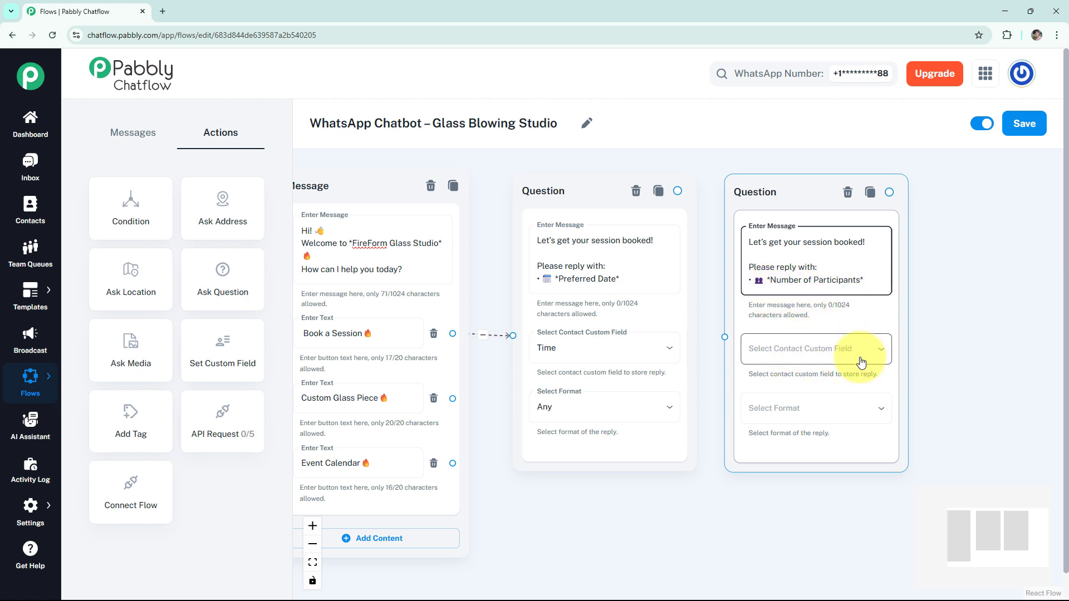
Store the participants reply in the Add custom field with format Any, and connect this question to the preferred date question.
{"action": "left_click", "coordinate": [797, 357]}
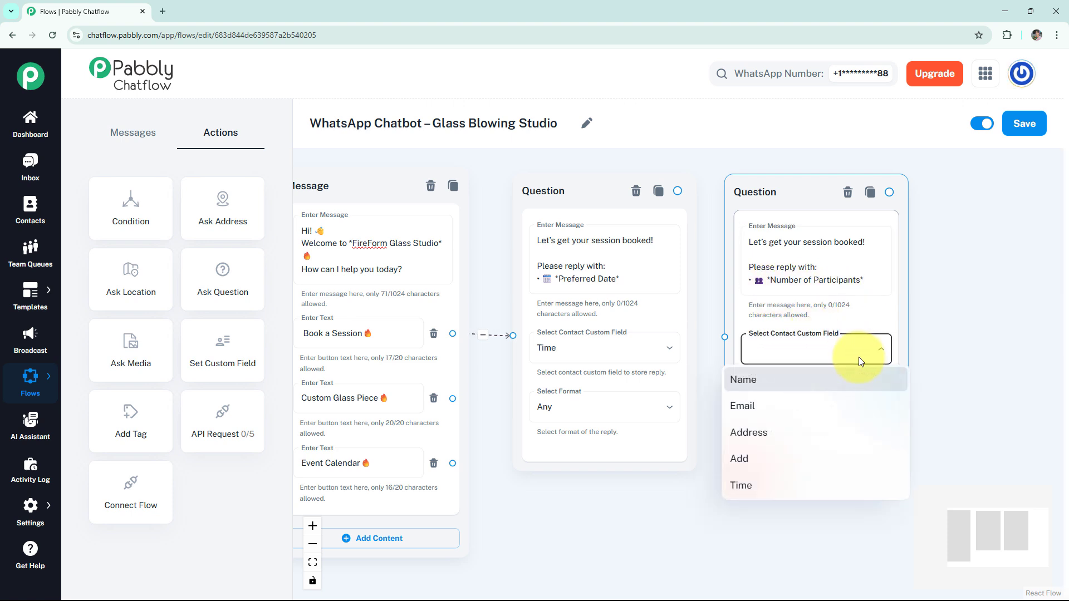
{"action": "left_click", "coordinate": [778, 459]}
{"action": "left_click", "coordinate": [777, 415]}
{"action": "left_click", "coordinate": [752, 418]}
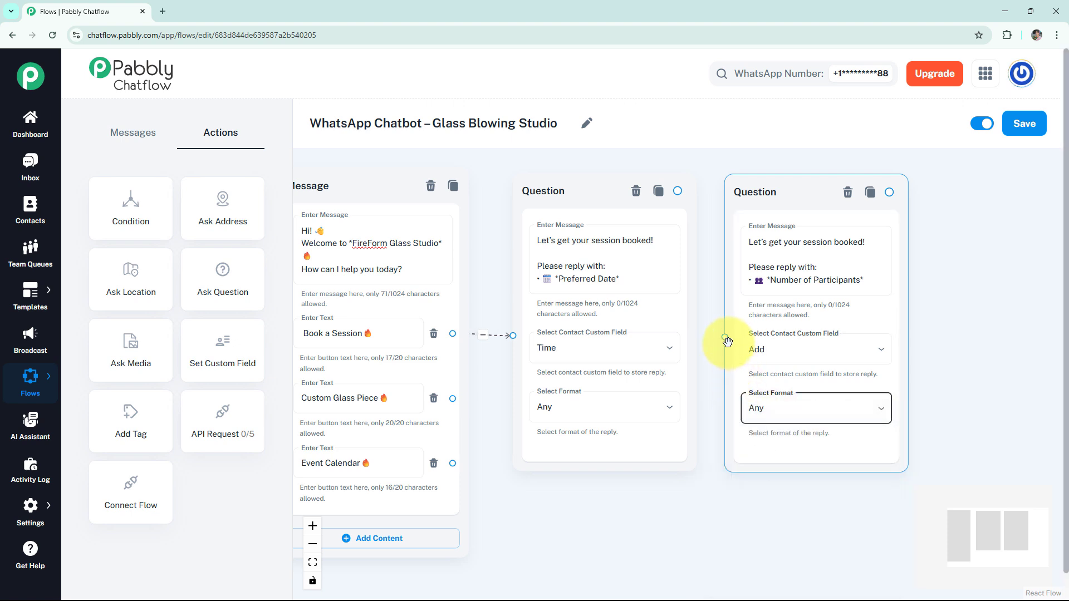
{"action": "left_click_drag", "start_coordinate": [724, 337], "coordinate": [677, 191]}
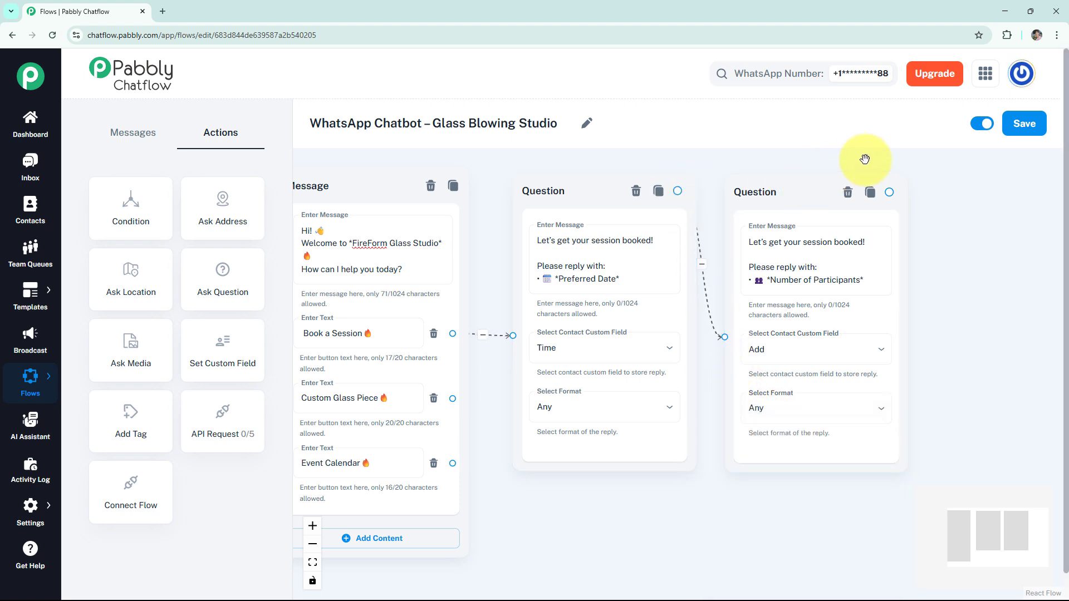
Connect a text button message to the participants question reading "We have received your details as: $Time $Add ✅ We'll confirm availability and pricing shortly." and preview it.
{"action": "left_click_drag", "start_coordinate": [890, 192], "coordinate": [817, 200]}
{"action": "left_click", "coordinate": [772, 219]}
{"action": "left_click", "coordinate": [807, 241]}
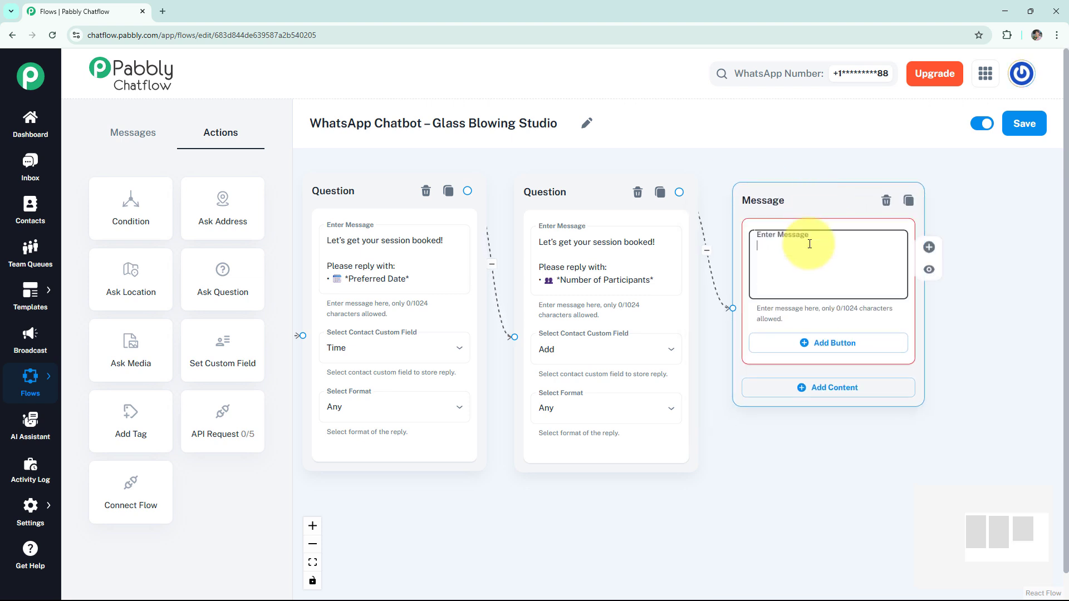
{"action": "key", "text": "ctrl+v"}
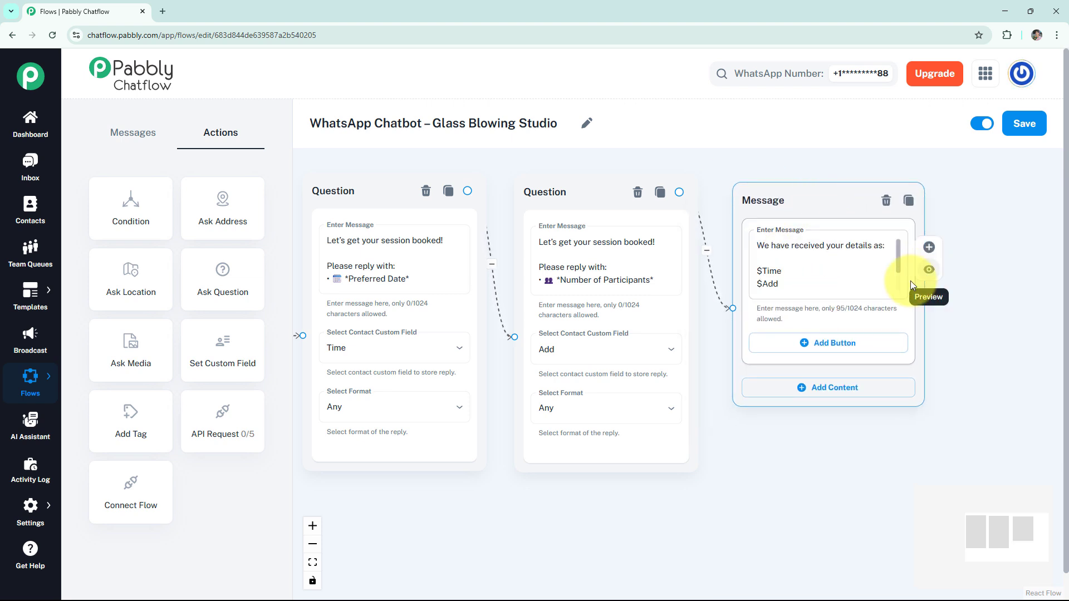
{"action": "left_click", "coordinate": [929, 270]}
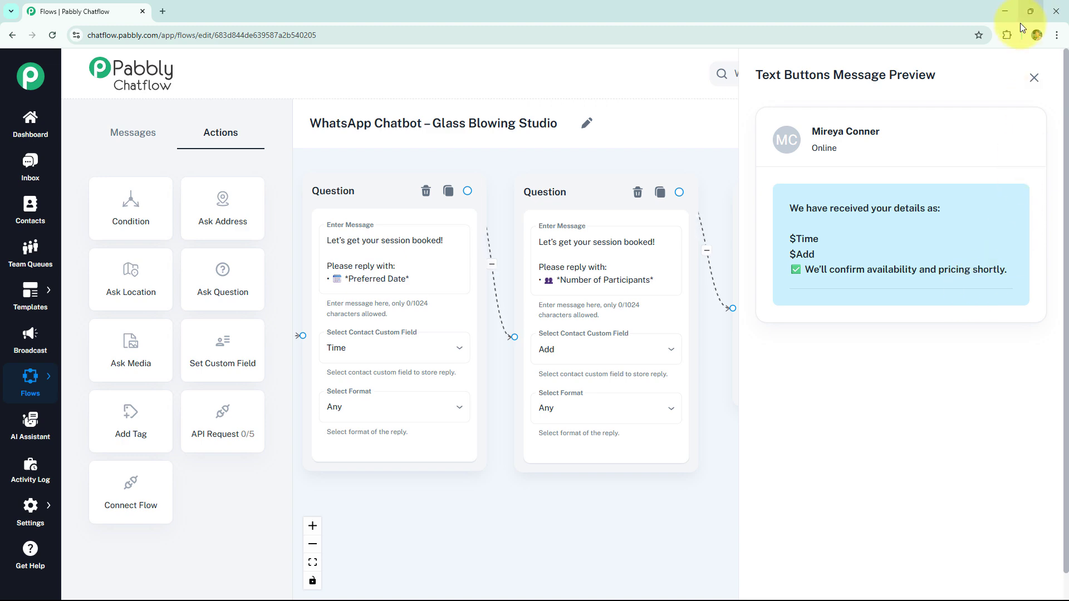
{"action": "left_click", "coordinate": [1034, 78]}
Add an Ask Media node below the session questions reading "Want a custom piece made? Please share a *Reference photo:* 📷".
{"action": "scroll", "coordinate": [835, 192], "scroll_direction": "down", "scroll_amount": 2}
{"action": "scroll", "coordinate": [836, 192], "scroll_direction": "down", "scroll_amount": 1}
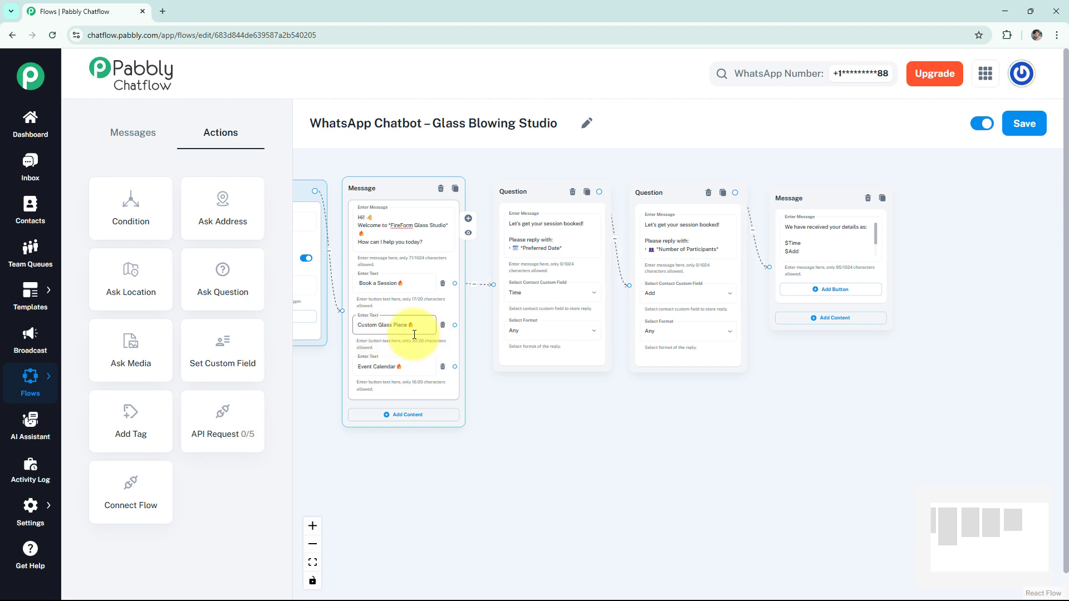
{"action": "left_click_drag", "start_coordinate": [155, 346], "coordinate": [535, 373]}
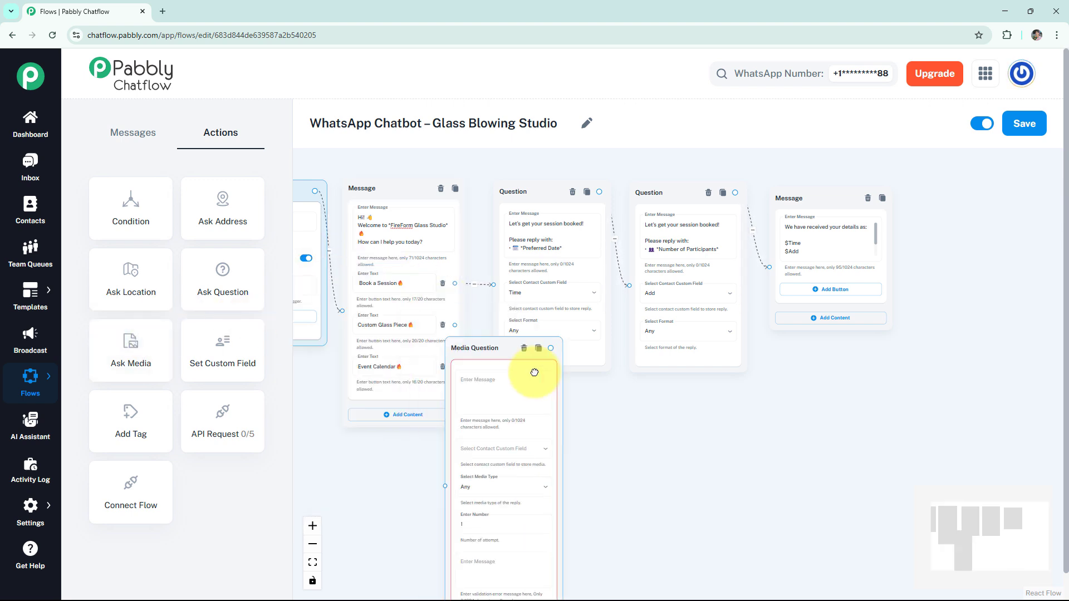
{"action": "left_click", "coordinate": [553, 422]}
{"action": "type", "text": "Want a custom piece made? Please share a *Reference photo:* 📷"}
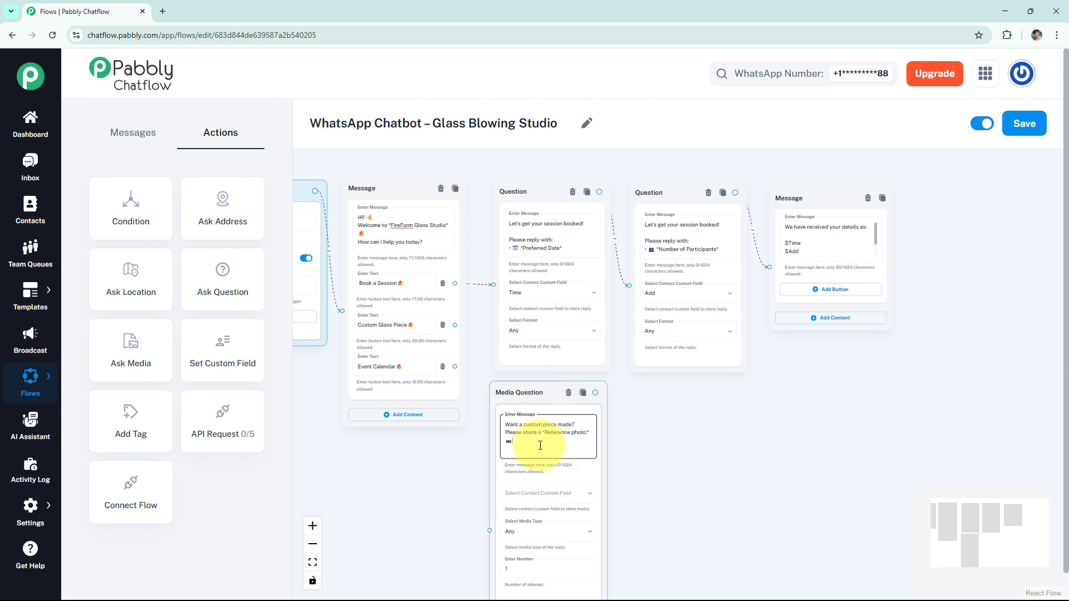
Restrict the media question to the Image type with 3 attempts, and connect the Custom Glass Piece button to it.
{"action": "scroll", "coordinate": [631, 426], "scroll_direction": "down", "scroll_amount": 1}
{"action": "left_click_drag", "start_coordinate": [631, 437], "coordinate": [633, 339]}
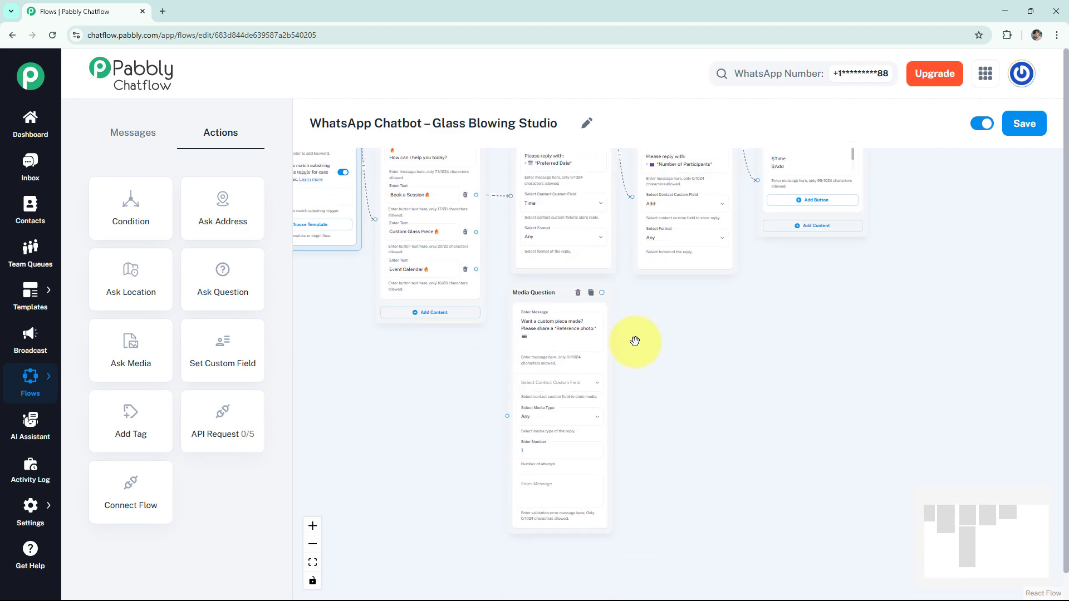
{"action": "scroll", "coordinate": [633, 340], "scroll_direction": "up", "scroll_amount": 2}
{"action": "left_click", "coordinate": [540, 451]}
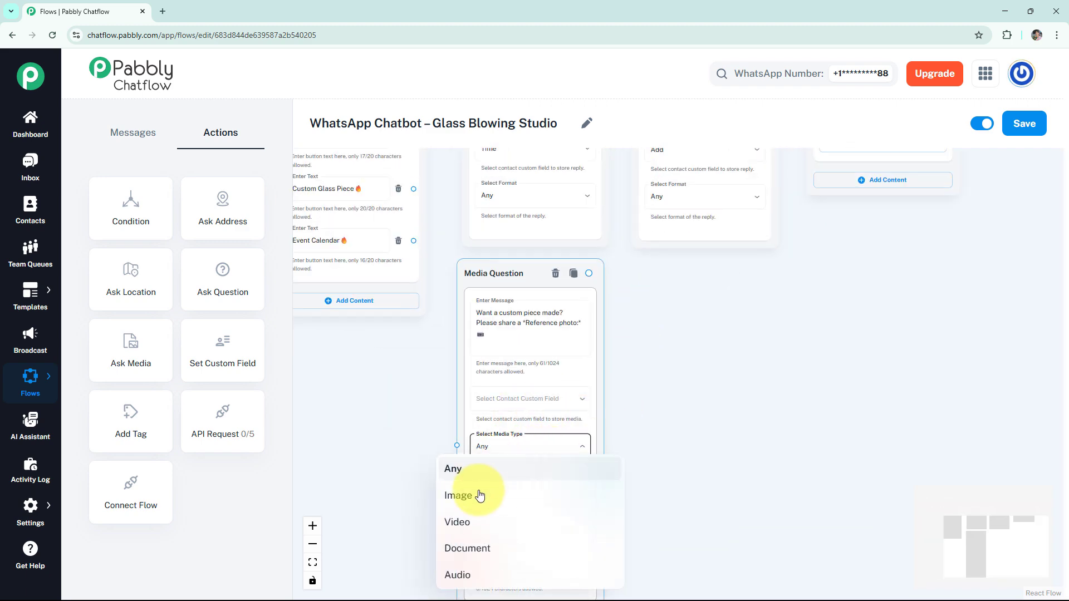
{"action": "left_click", "coordinate": [480, 495]}
{"action": "left_click_drag", "start_coordinate": [659, 482], "coordinate": [659, 407]}
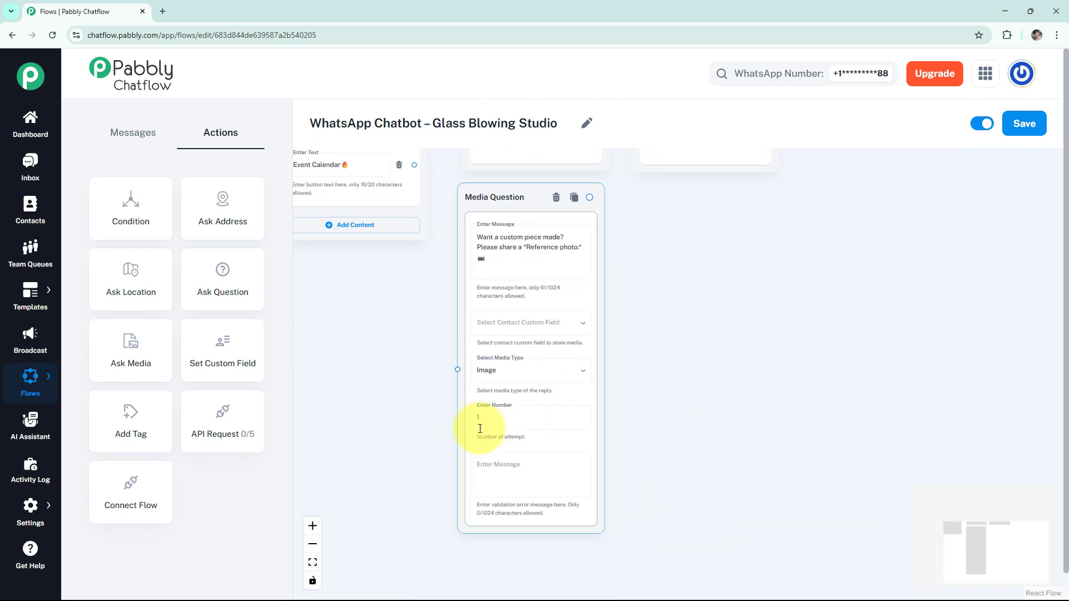
{"action": "left_click", "coordinate": [504, 419]}
{"action": "key", "text": "BackSpace"}
{"action": "type", "text": "3"}
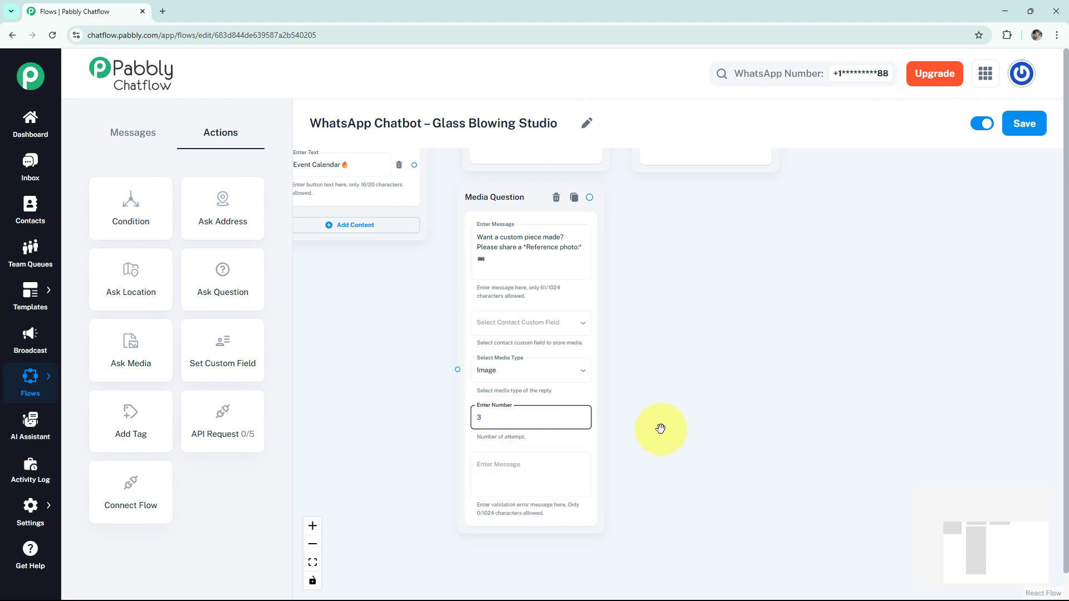
{"action": "scroll", "coordinate": [661, 429], "scroll_direction": "down", "scroll_amount": 3}
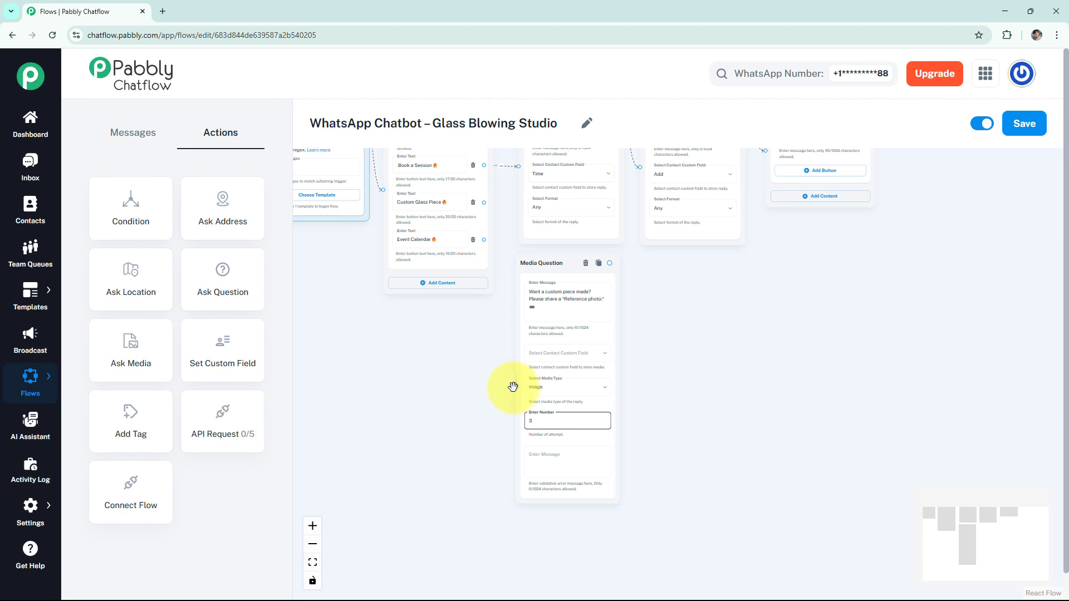
{"action": "left_click_drag", "start_coordinate": [515, 386], "coordinate": [483, 202]}
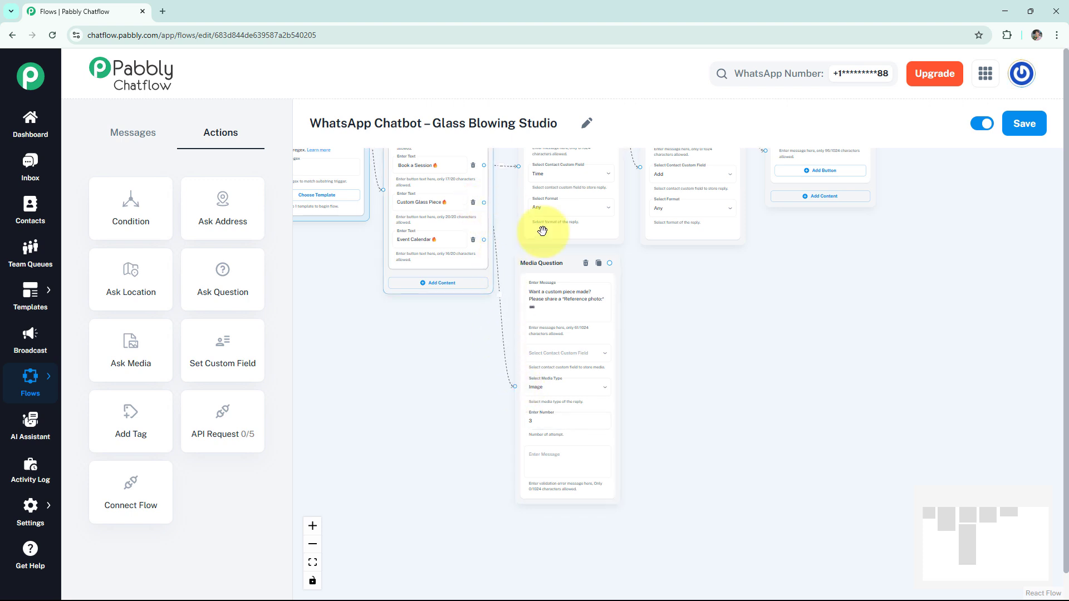
Connect a text button message to the media question reading "*We have received the image.* 💬 We'll respond with a quote and timeline within 24 hours." and preview it.
{"action": "left_click_drag", "start_coordinate": [610, 262], "coordinate": [657, 261]}
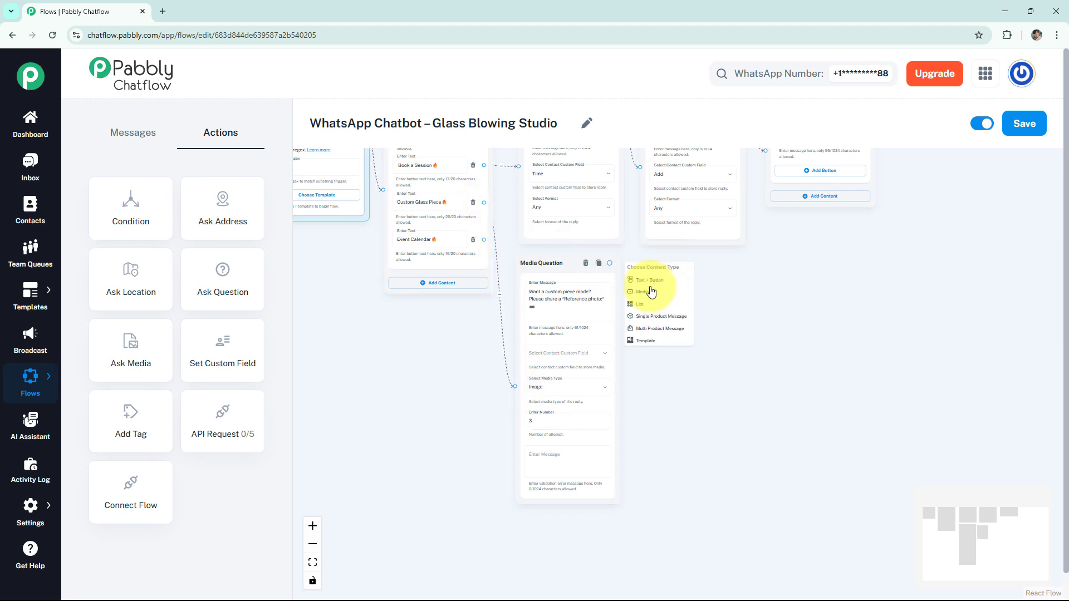
{"action": "left_click", "coordinate": [656, 282]}
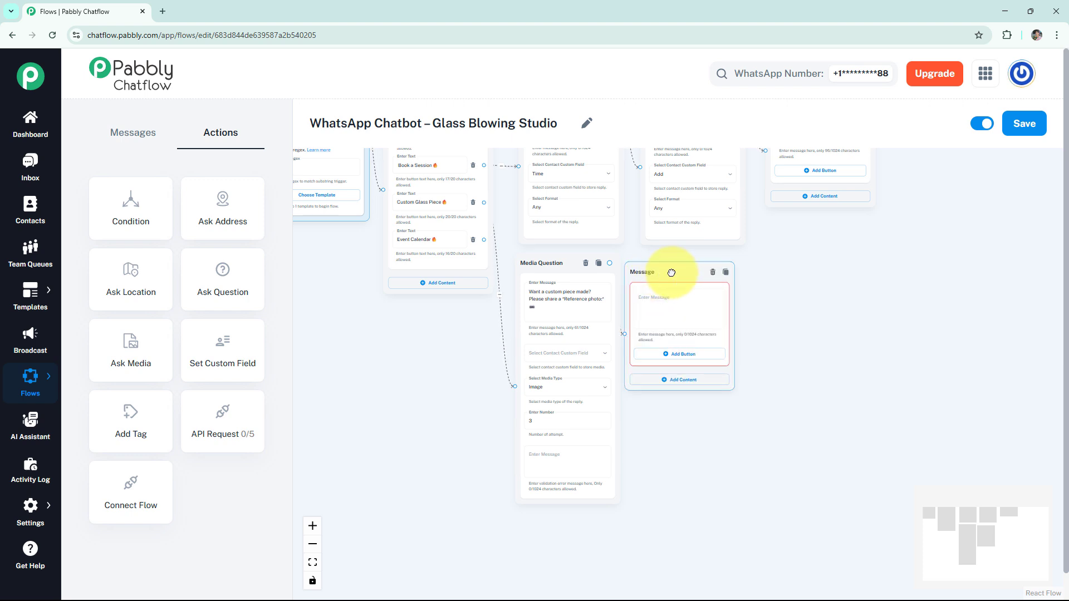
{"action": "left_click", "coordinate": [677, 298]}
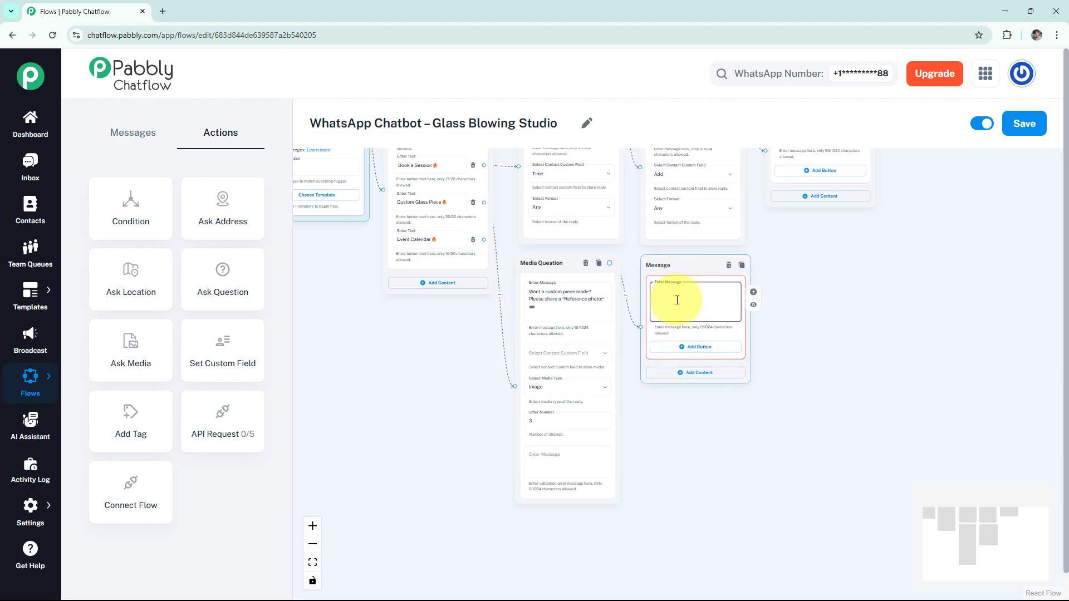
{"action": "type", "text": "*We have received the image.*  💬 We'll respond with a quote and timeline within 24 hours."}
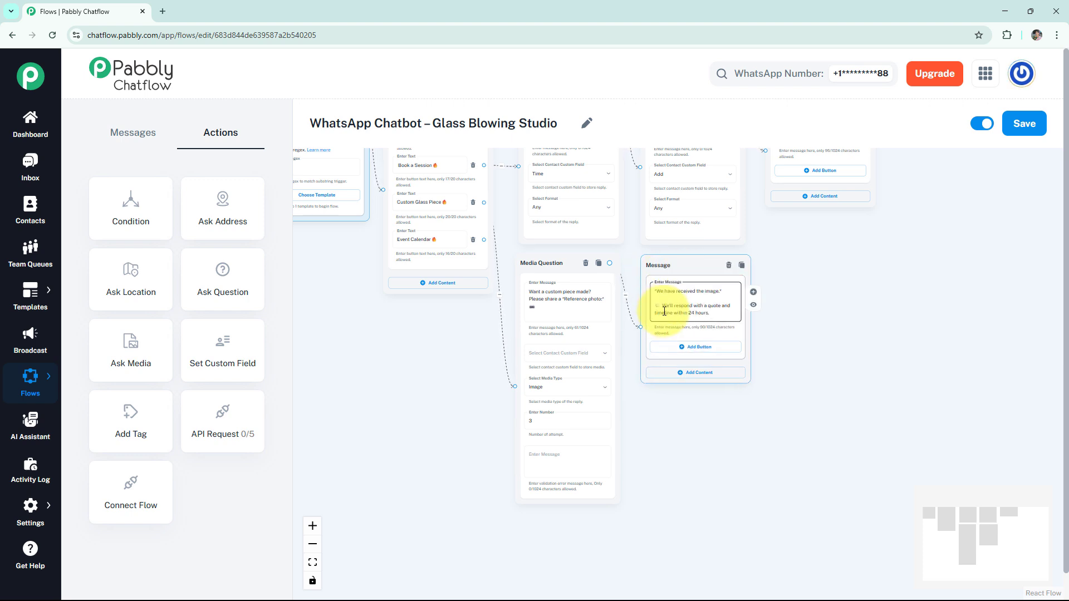
{"action": "left_click", "coordinate": [755, 305]}
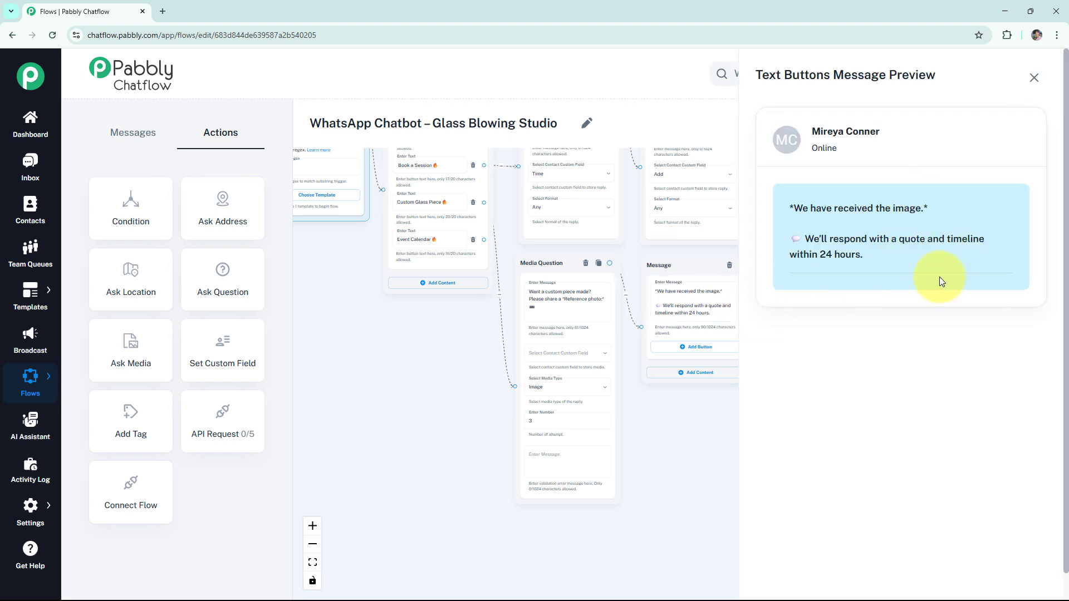
{"action": "left_click", "coordinate": [1034, 79]}
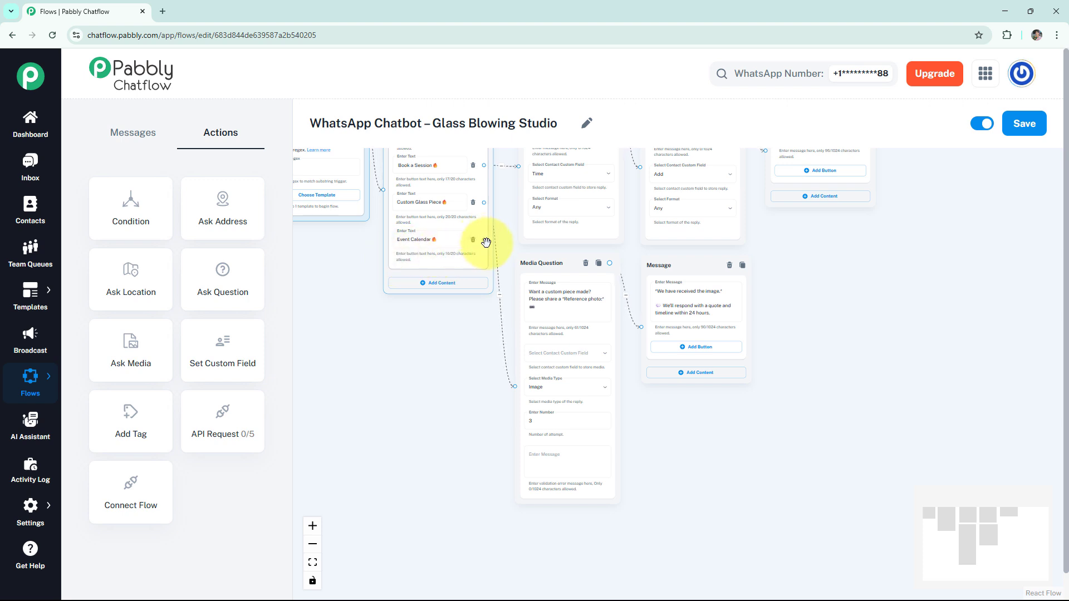
Link Event Calendar to a text message listing Weekend Workshop (Sat & Sun, 3–6 PM), Kids Day (every 1st Sunday) and Holiday Ornament Session (December), and preview it.
{"action": "scroll", "coordinate": [518, 580], "scroll_direction": "down", "scroll_amount": 3}
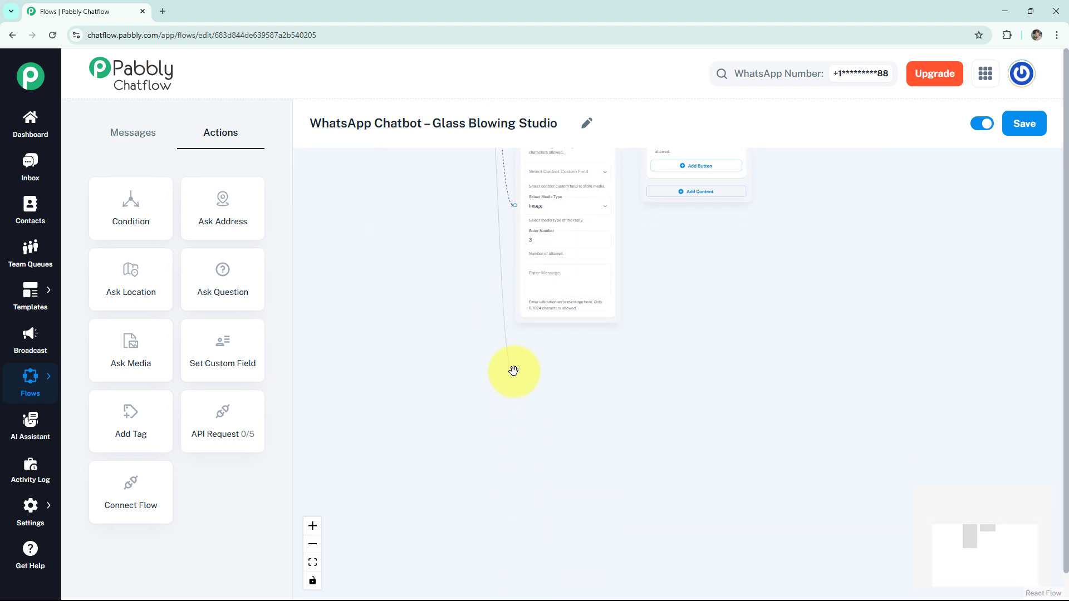
{"action": "left_click", "coordinate": [516, 391]}
{"action": "left_click_drag", "start_coordinate": [520, 382], "coordinate": [553, 354]}
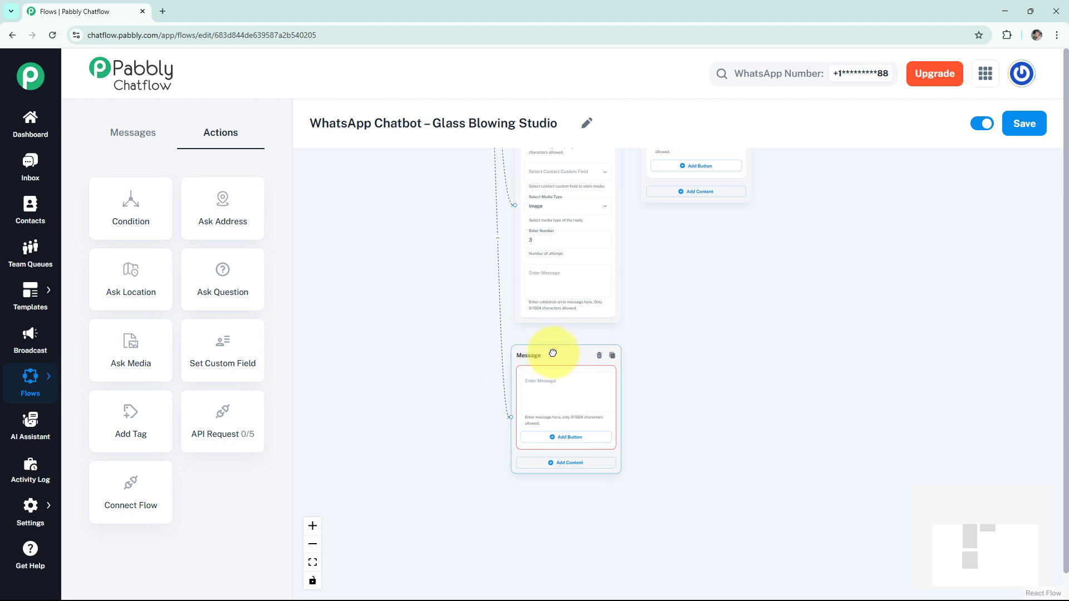
{"action": "left_click", "coordinate": [551, 400]}
{"action": "key", "text": "ctrl+v"}
{"action": "left_click", "coordinate": [626, 395]}
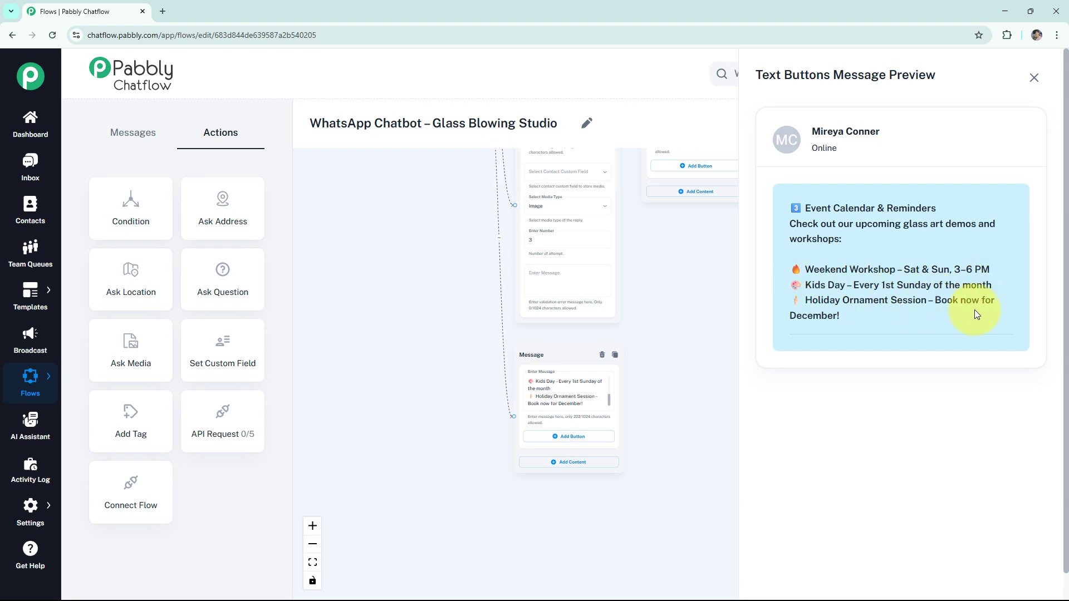
{"action": "left_click", "coordinate": [1035, 78]}
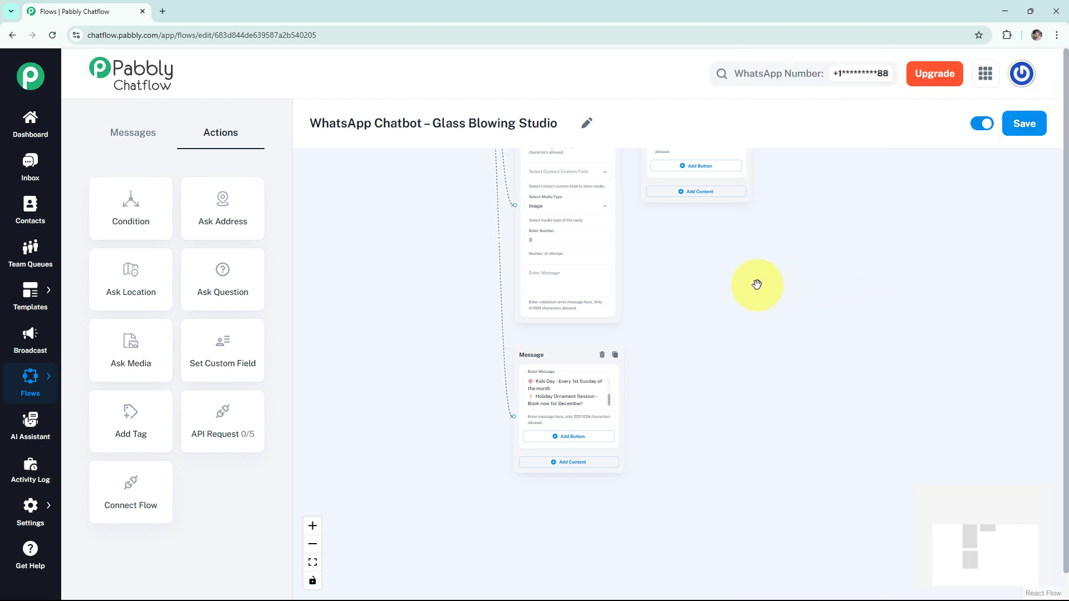
Review the complete glass blowing studio flow with all three branches and save it.
{"action": "scroll", "coordinate": [757, 285], "scroll_direction": "down", "scroll_amount": 5}
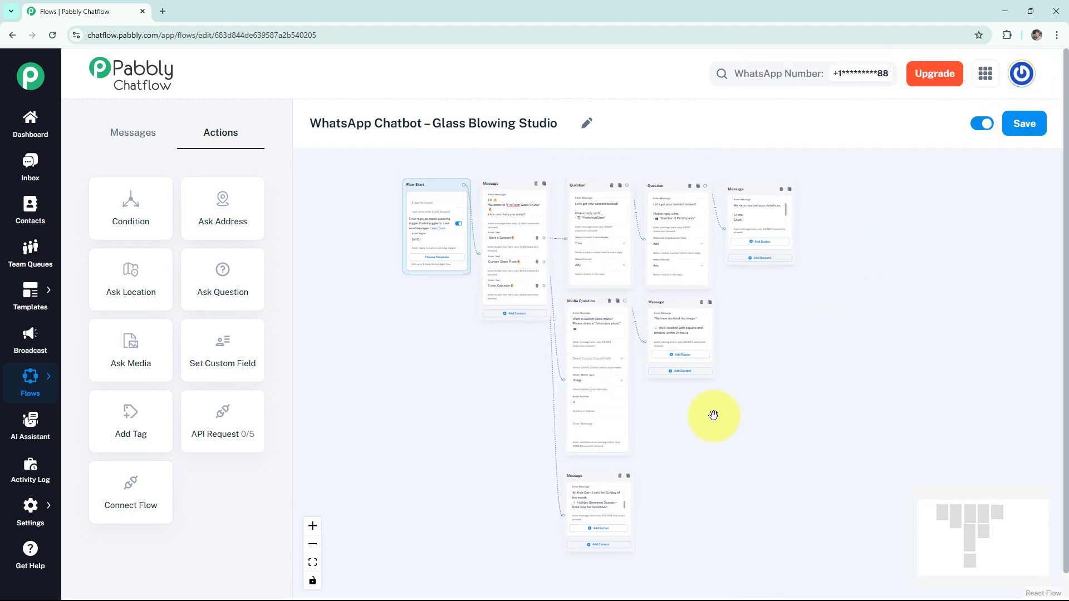
{"action": "scroll", "coordinate": [714, 415], "scroll_direction": "up", "scroll_amount": 2}
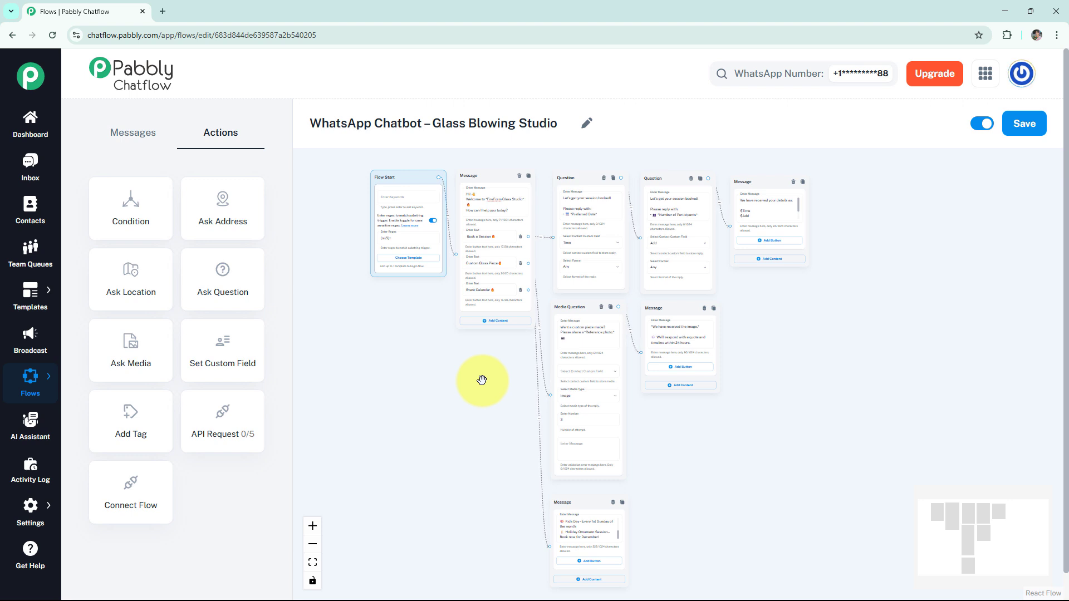
{"action": "left_click", "coordinate": [1014, 125]}
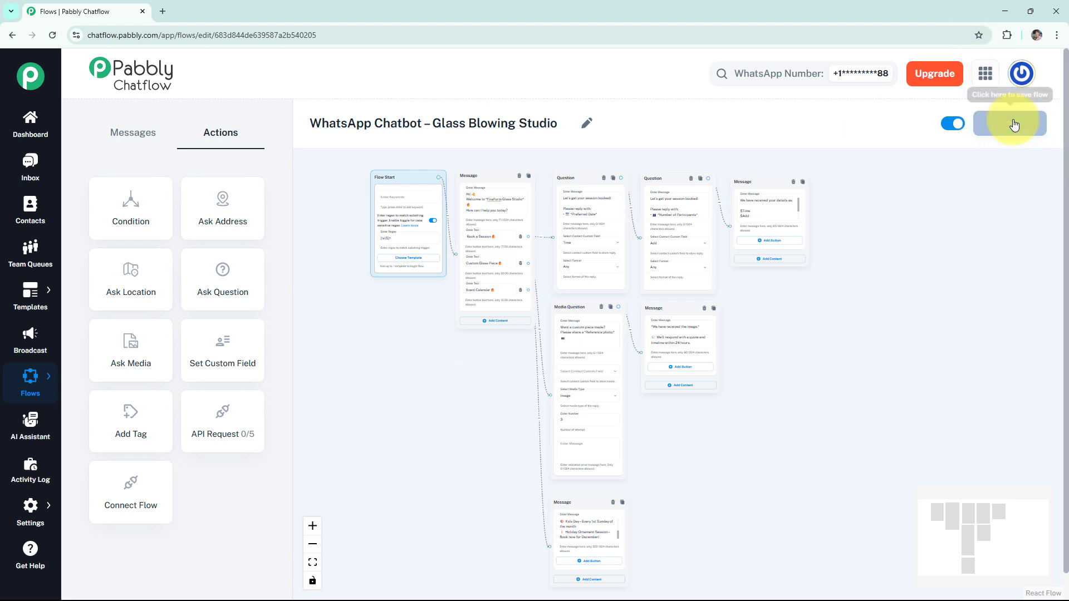